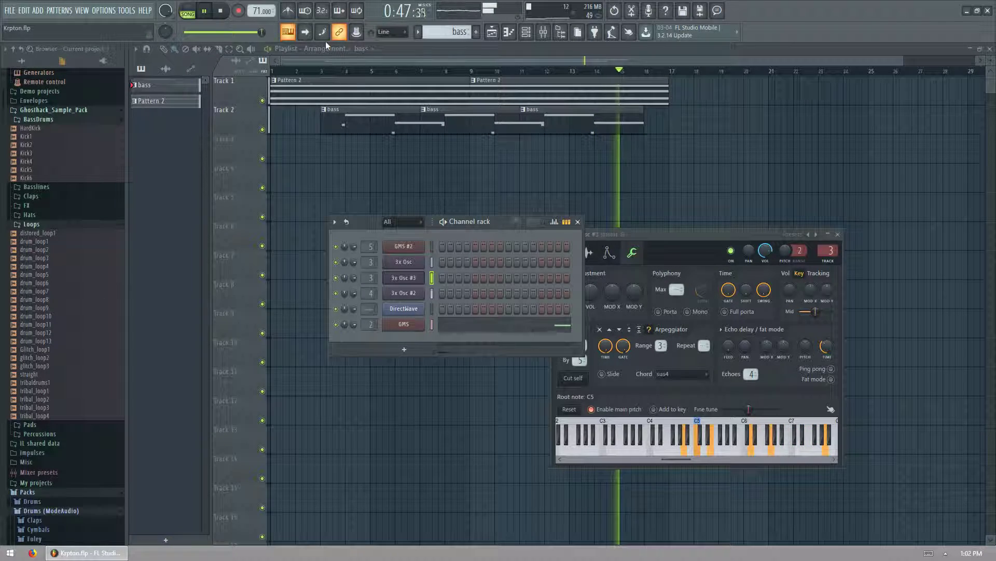
# - Stop the playback of the demo song and start a new empty project
pyautogui.click(222, 12)
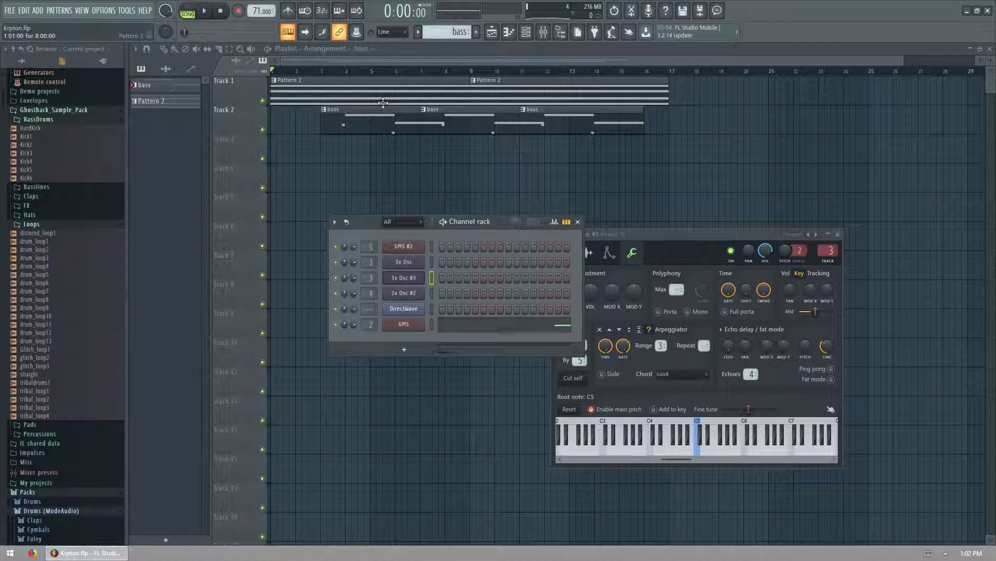
pyautogui.click(9, 10)
pyautogui.click(16, 25)
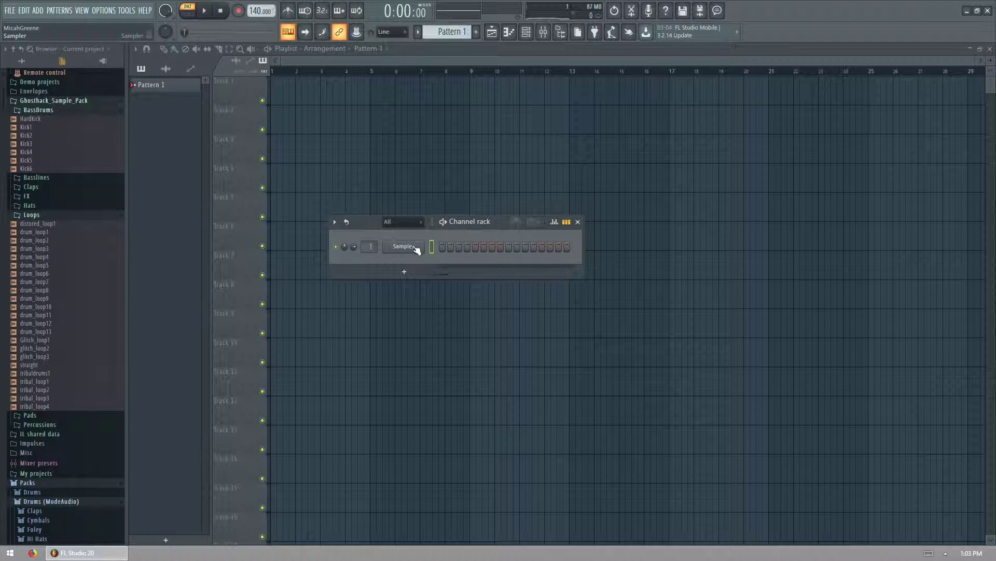
# - Replace the default Sampler channel with a 3x Osc synthesizer
pyautogui.rightClick(416, 249)
pyautogui.moveTo(479, 337)
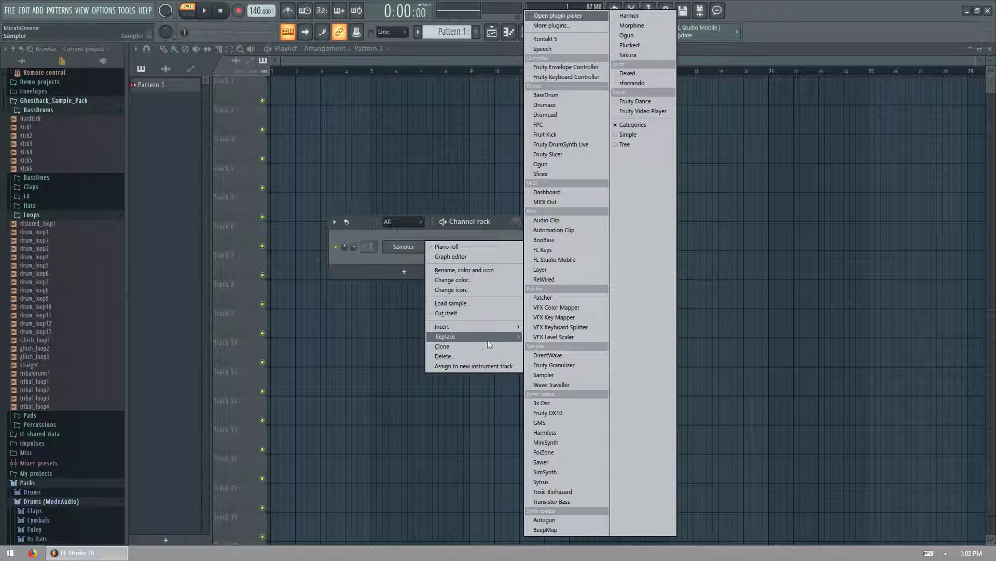
pyautogui.click(571, 402)
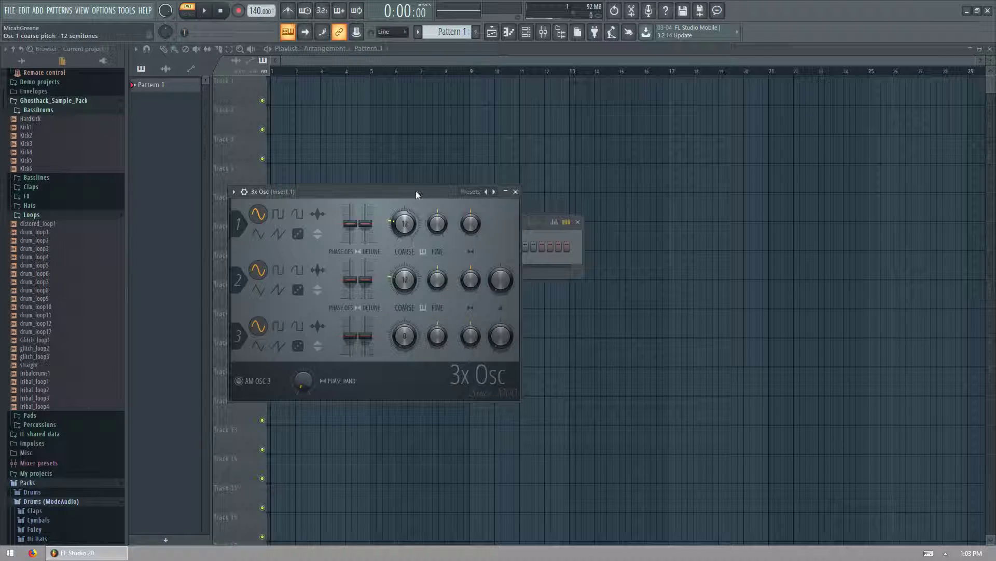
# - Set the 3x Osc's arpeggiator to random direction with the sus4 chord and a range of 3, and audition some notes
pyautogui.click(244, 191)
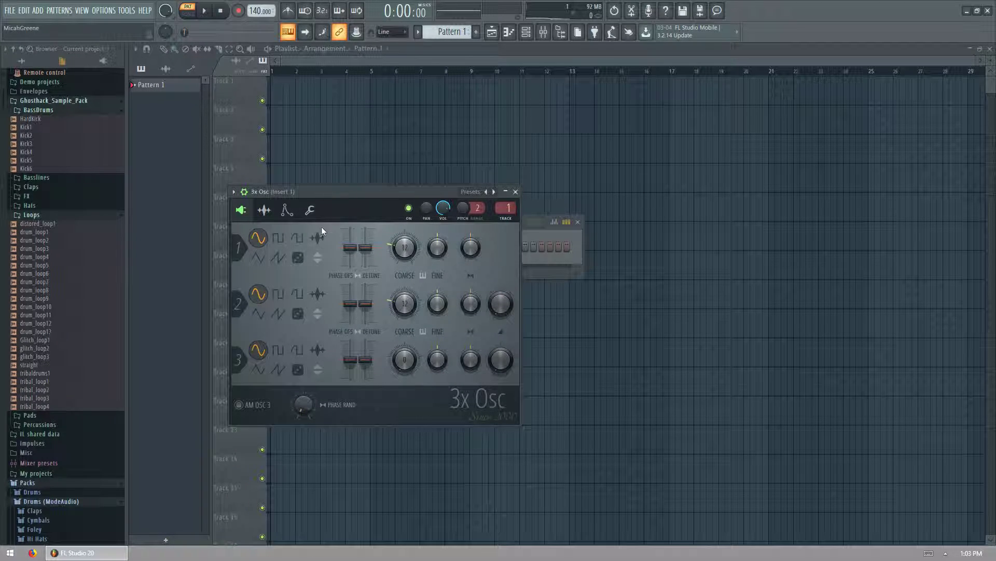
pyautogui.click(312, 211)
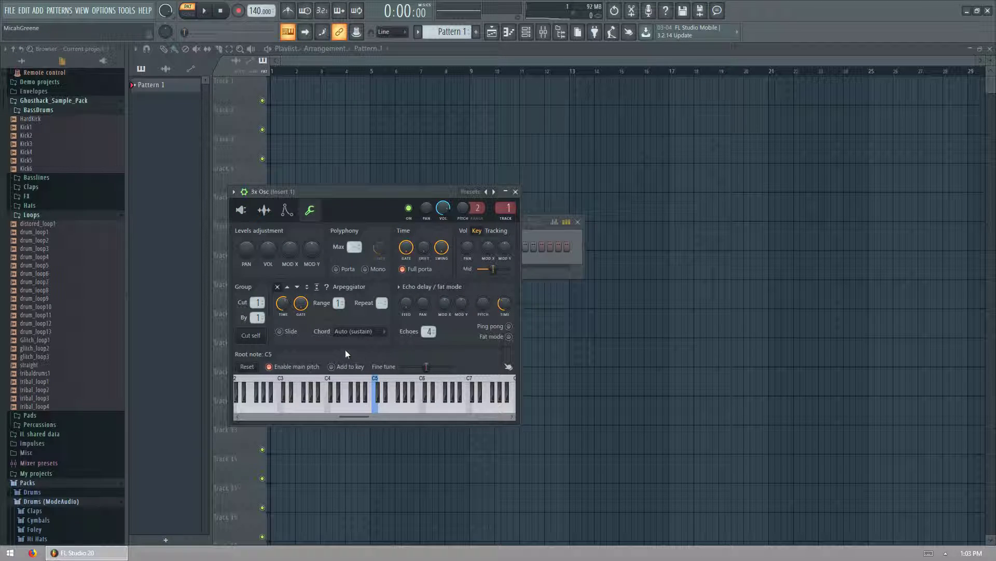
pyautogui.click(327, 287)
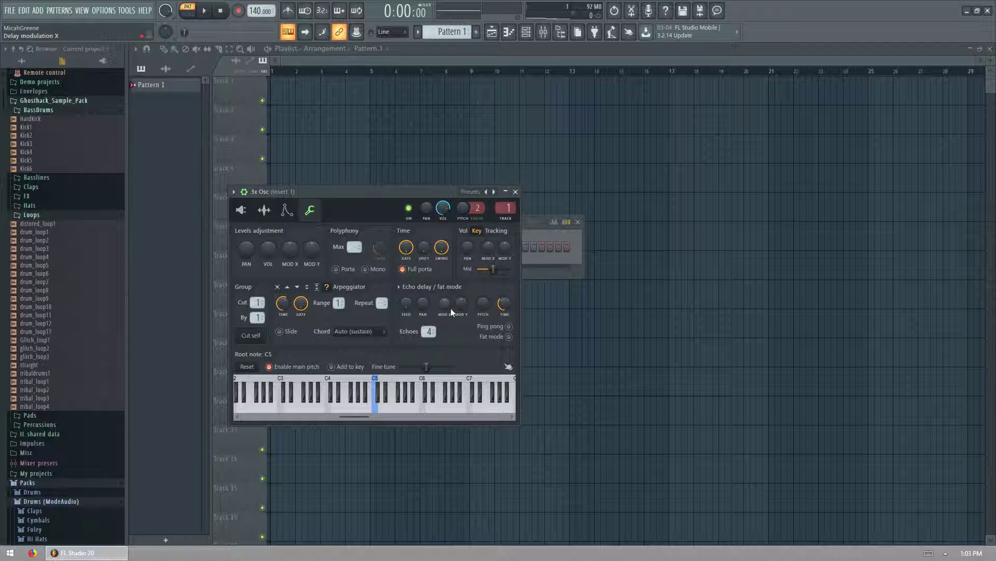
pyautogui.click(372, 332)
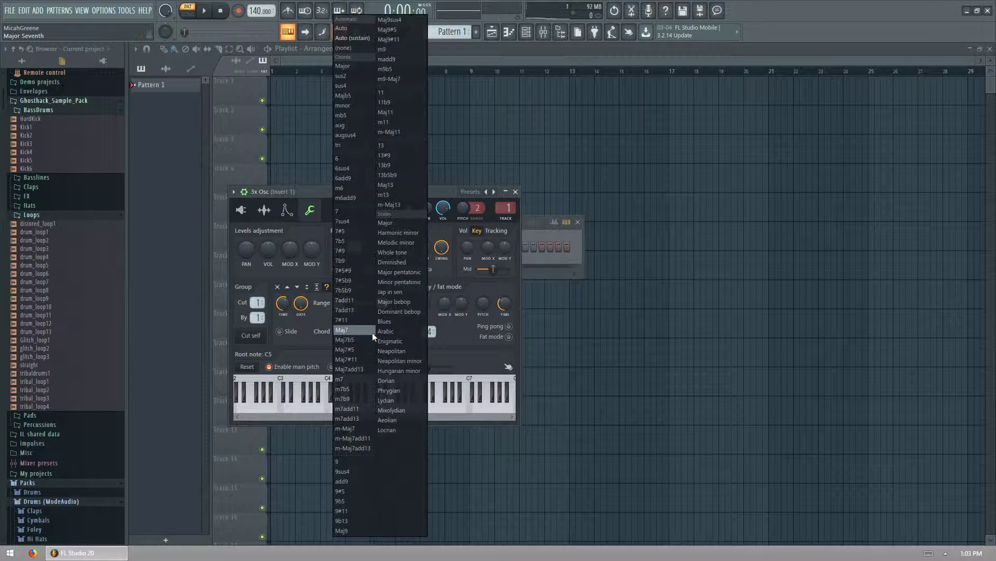
pyautogui.click(354, 86)
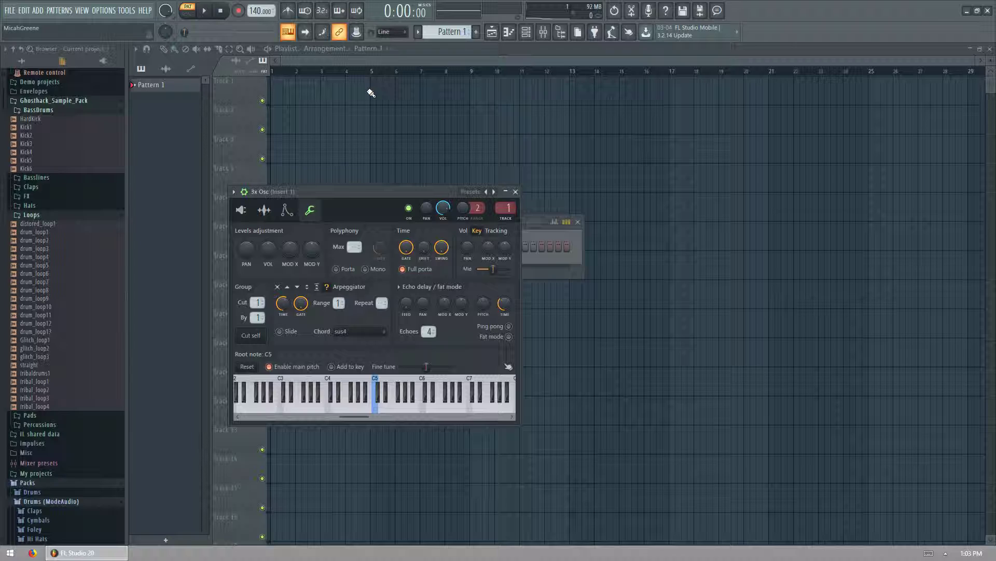
pyautogui.press('c')
pyautogui.press('b')
pyautogui.press('m')
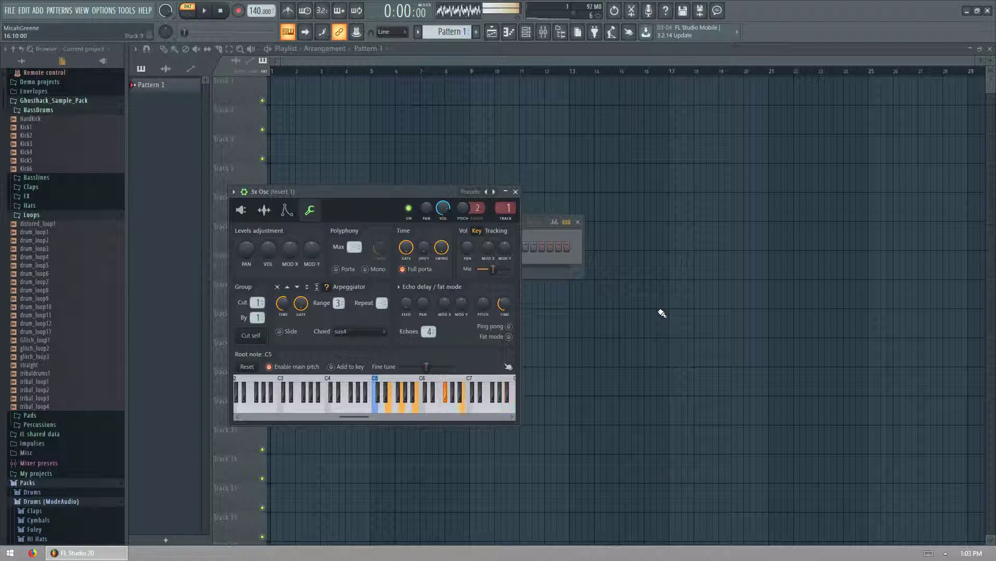
# - Increase the 3x Osc's arpeggio time and play a few notes to hear the slower rate
pyautogui.moveTo(283, 305); pyautogui.dragTo(284, 304)
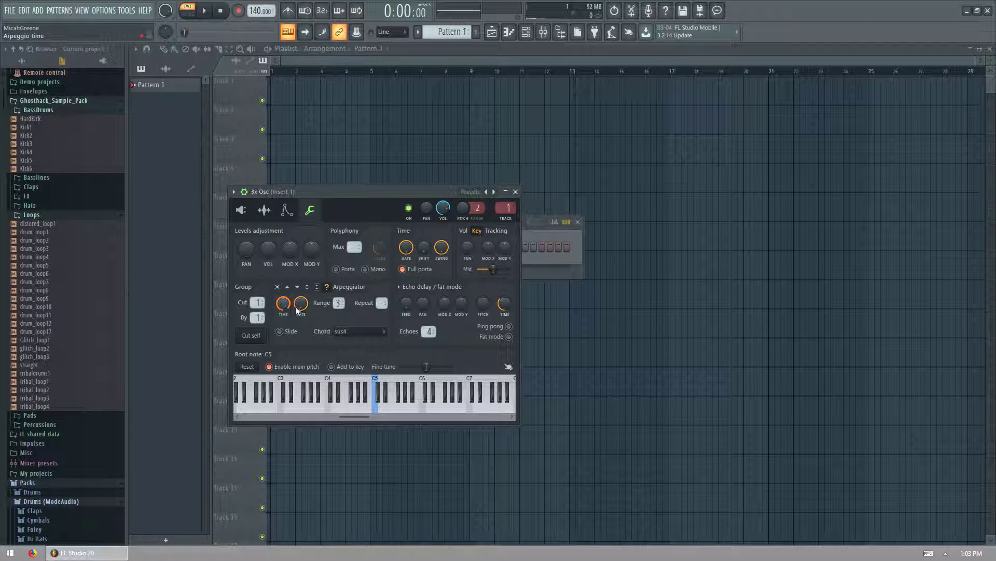
pyautogui.press('c')
pyautogui.press('m')
pyautogui.press('b')
# - Examine the 3x Osc's sample settings and volume envelope while auditioning notes
pyautogui.click(264, 210)
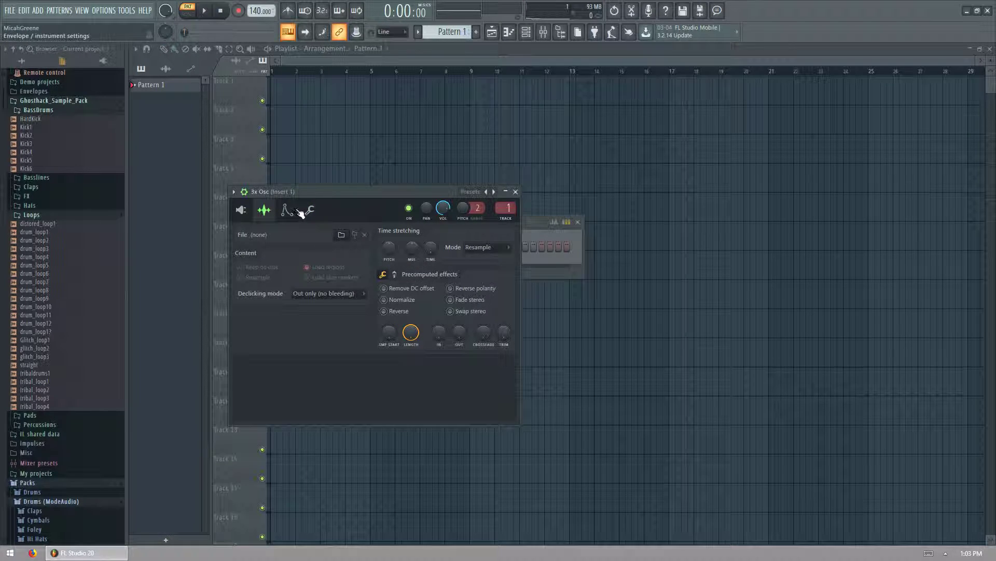
pyautogui.click(287, 210)
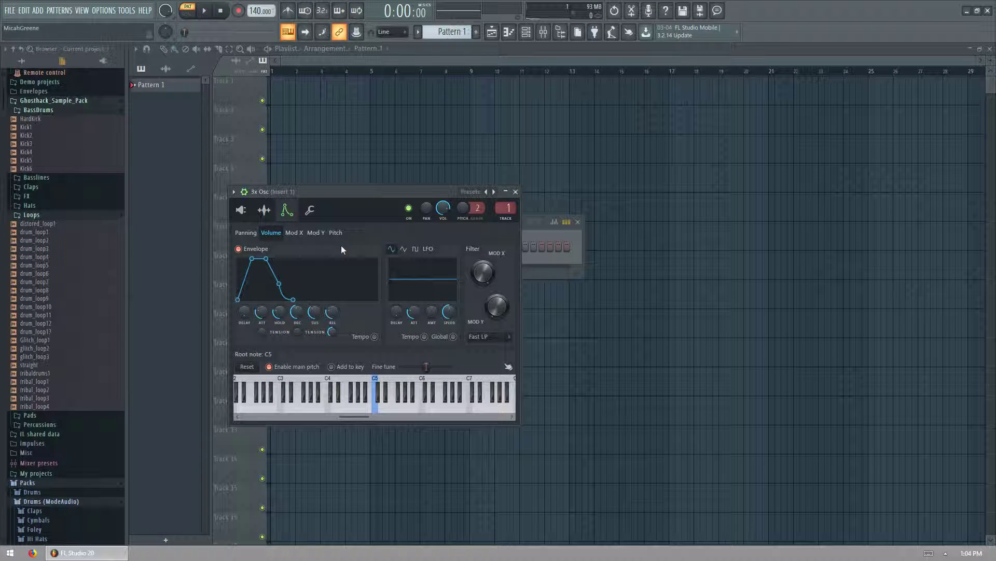
pyautogui.press('c')
pyautogui.press('m')
pyautogui.press('b')
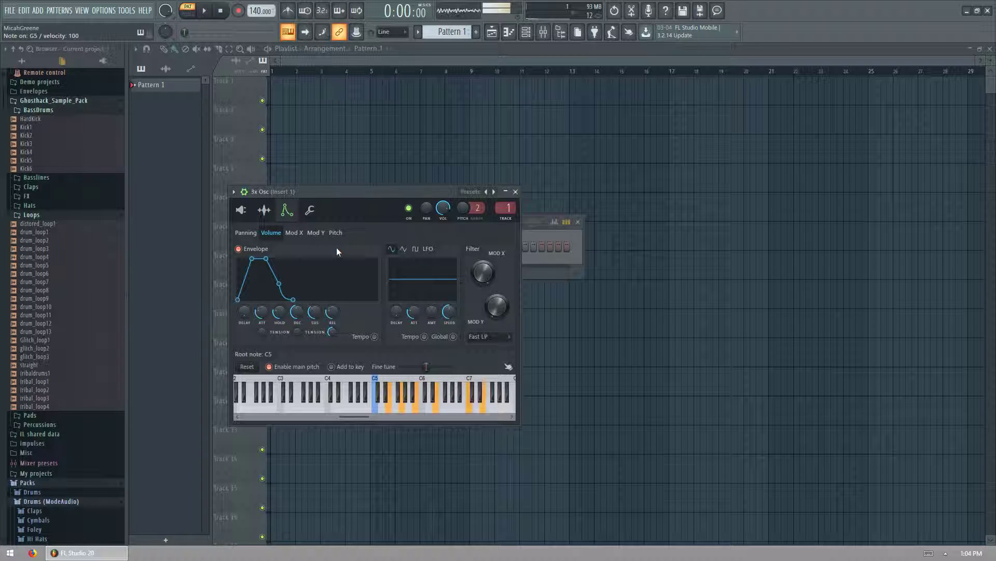
# - Reduce the 3x Osc's arpeggio time slightly and set the project tempo to 118 BPM
pyautogui.click(310, 209)
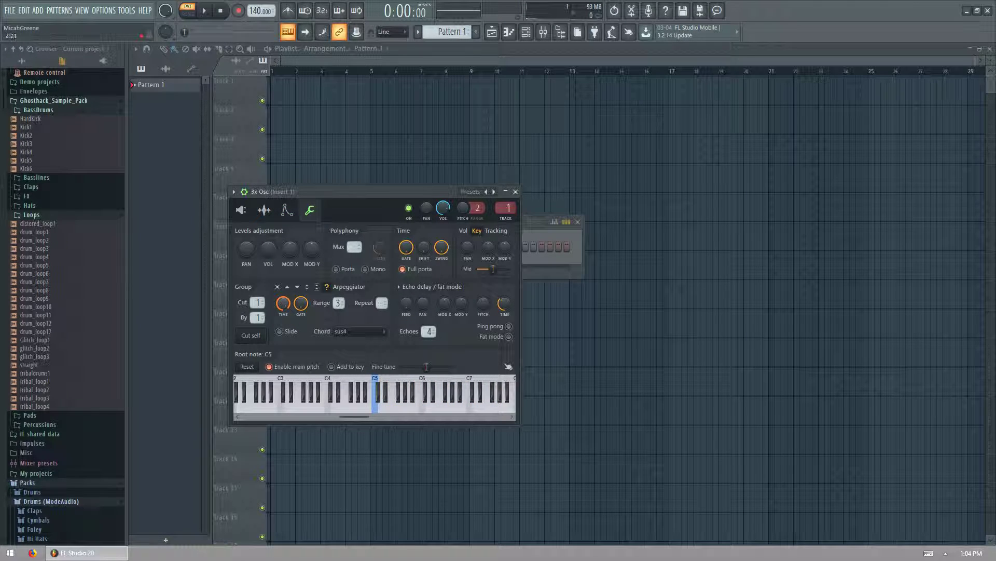
pyautogui.press('c')
pyautogui.press('b')
pyautogui.press('m')
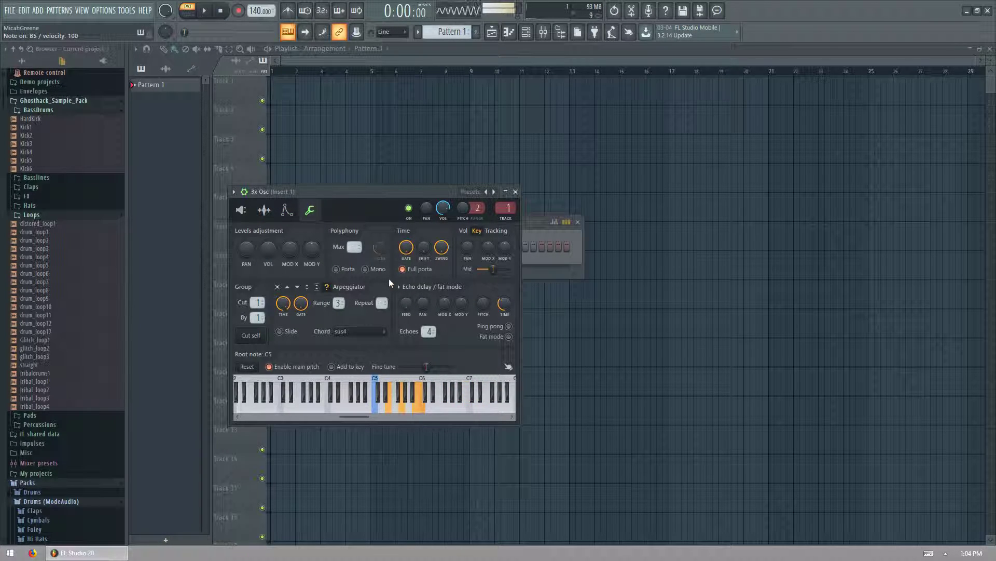
pyautogui.moveTo(283, 305); pyautogui.dragTo(284, 314)
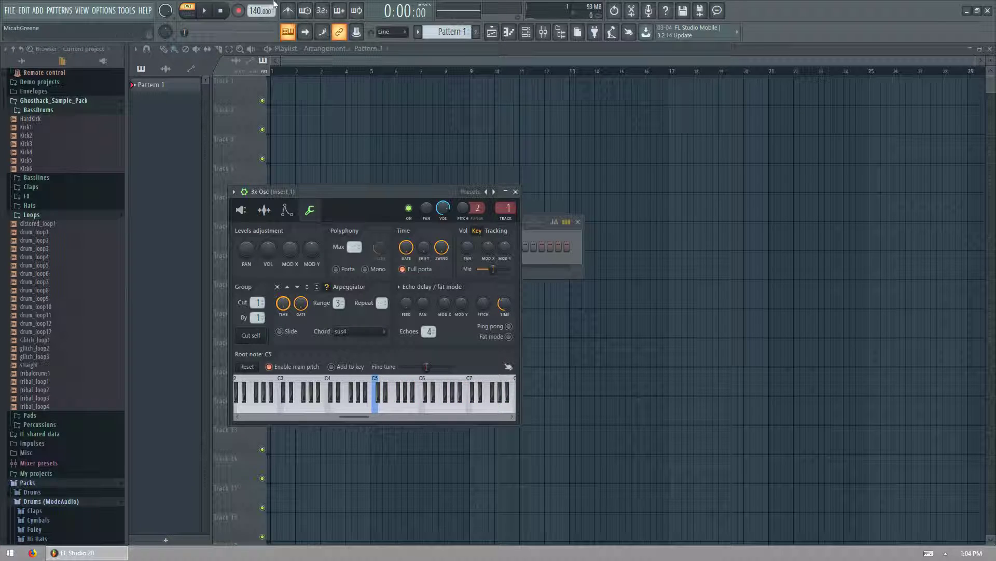
pyautogui.moveTo(256, 11); pyautogui.dragTo(256, 26)
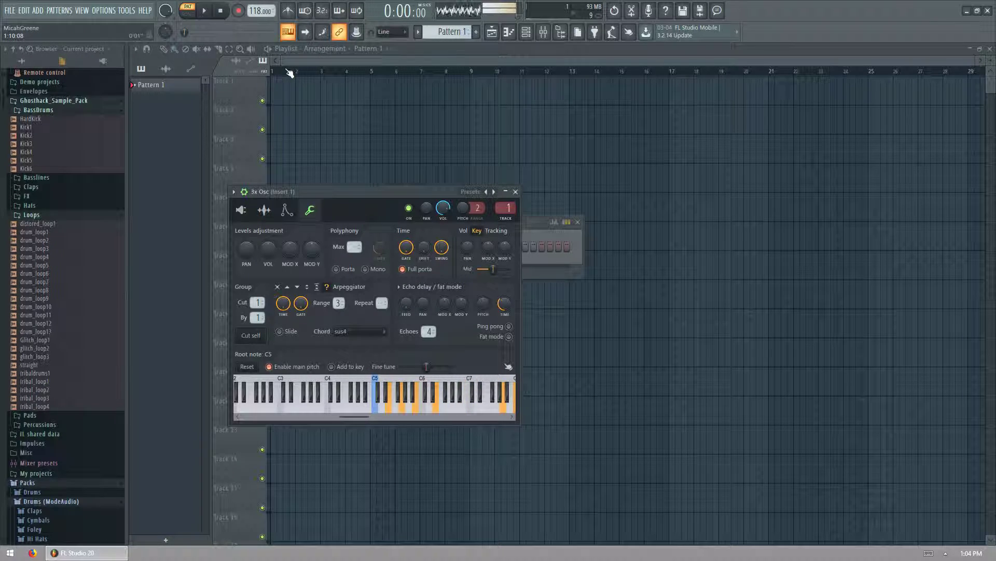
# - Load Fruity Flangus into the first effect slot of the Master mixer track and audition the sound
pyautogui.click(544, 32)
pyautogui.click(543, 234)
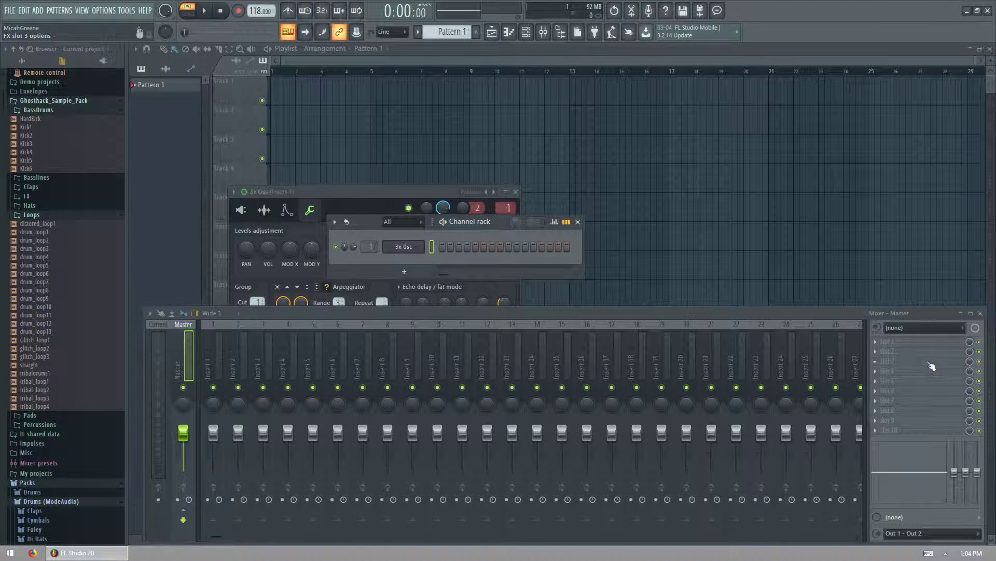
pyautogui.click(882, 347)
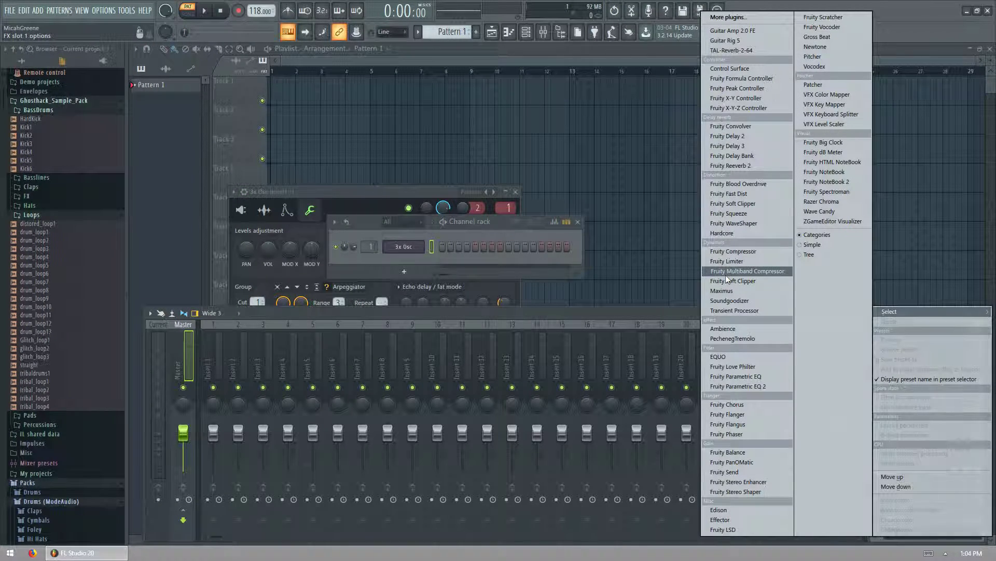
pyautogui.click(732, 424)
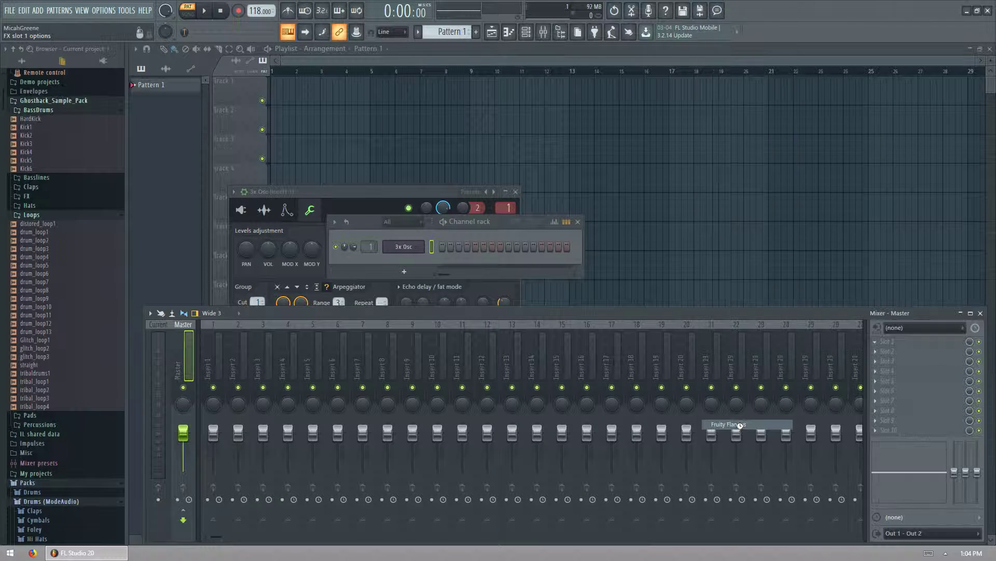
pyautogui.press('u')
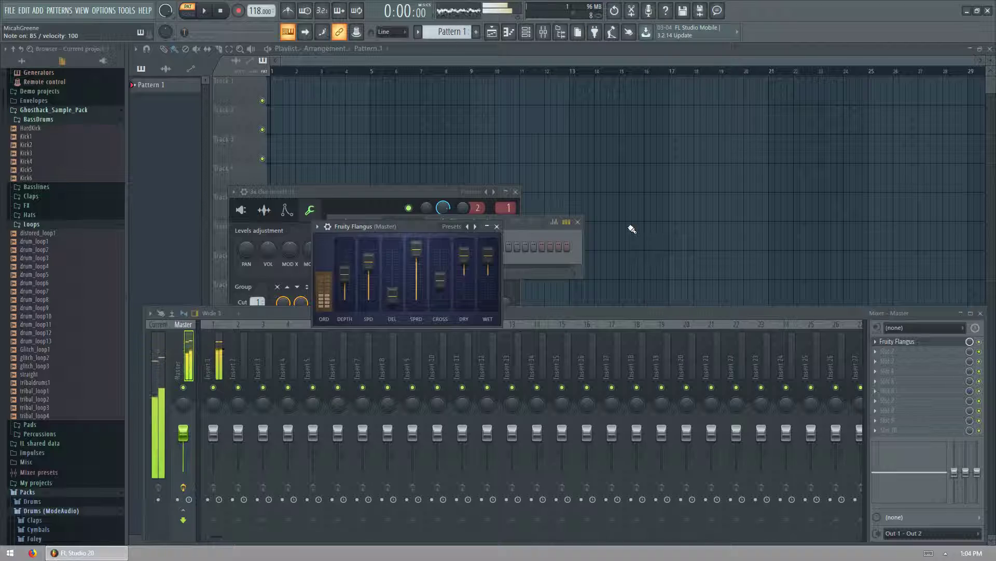
# - Load the Ambience reverb into the second effect slot of the Master mixer track and audition the sound
pyautogui.click(884, 357)
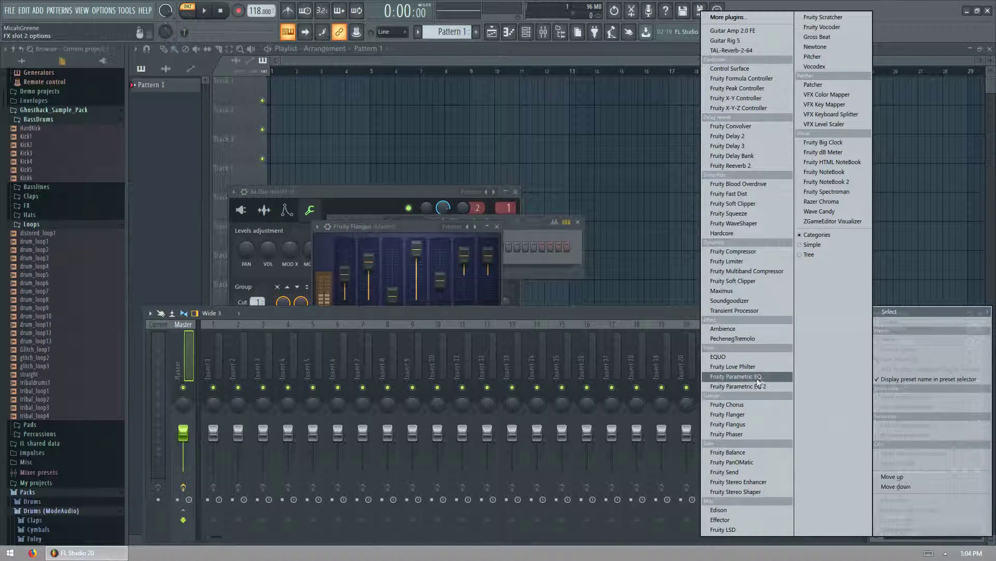
pyautogui.click(767, 326)
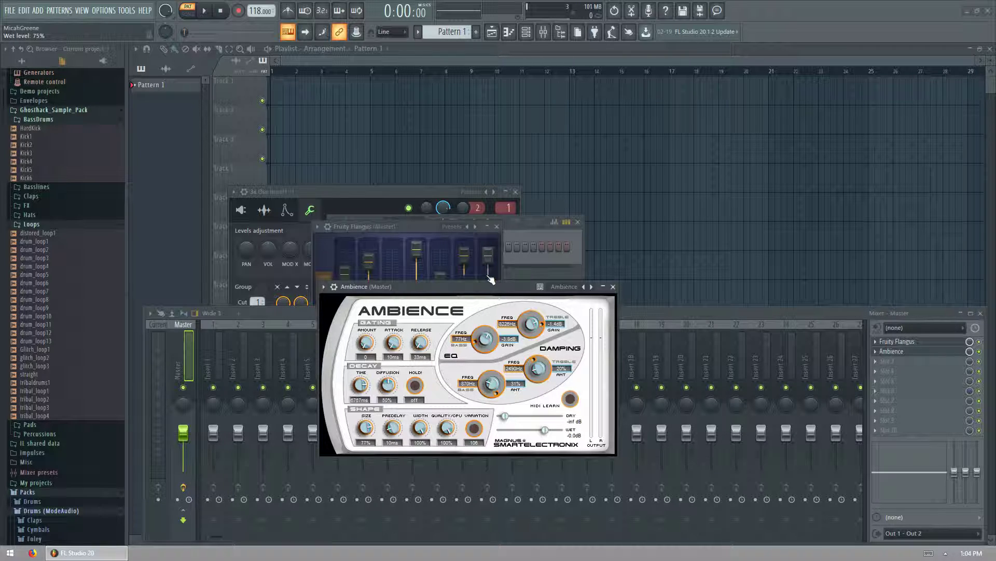
pyautogui.click(562, 246)
pyautogui.rightClick(560, 247)
pyautogui.press('m')
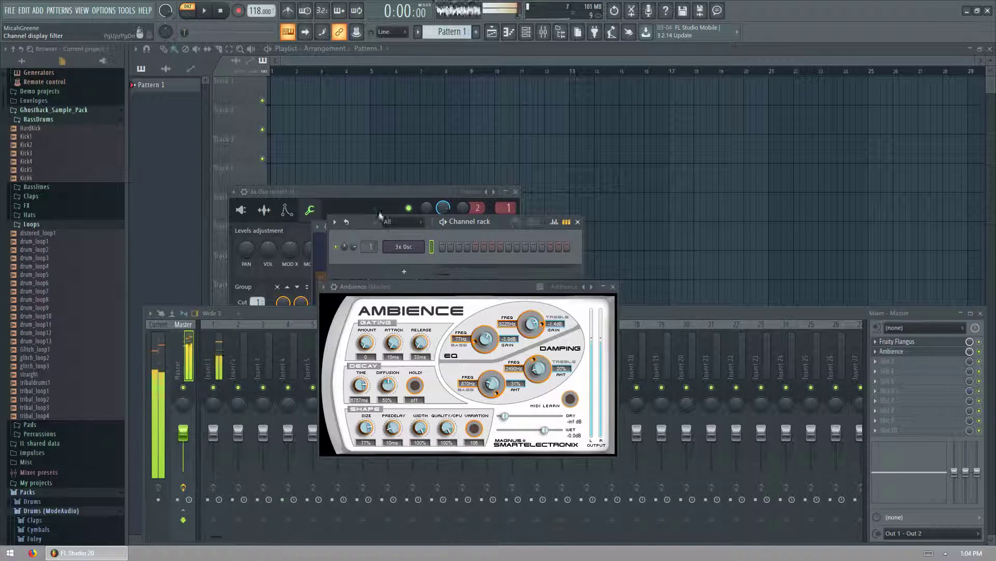
# - Lower the Ambience reverb's wet level to about -8.6 dB and audition the result
pyautogui.click(357, 202)
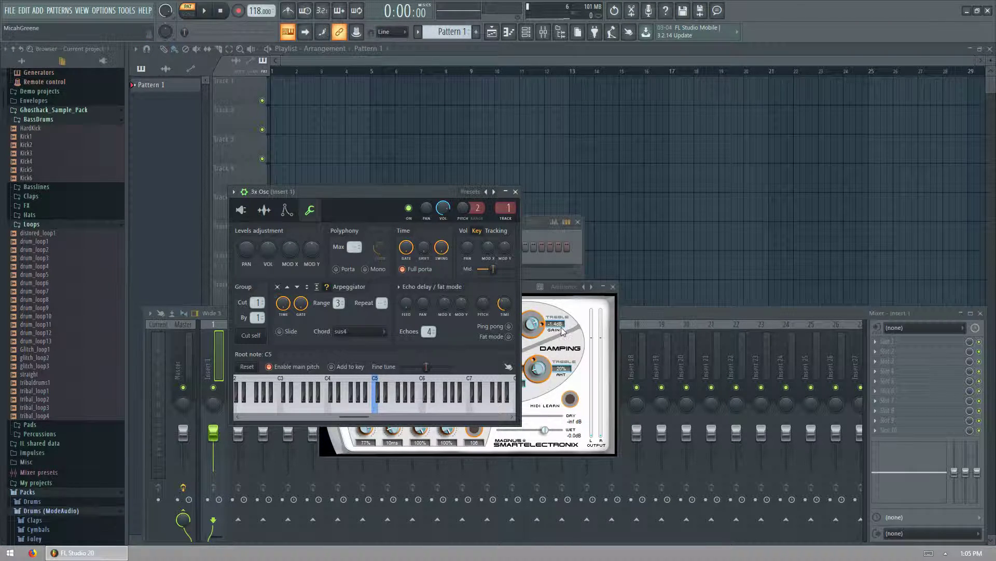
pyautogui.moveTo(544, 429); pyautogui.dragTo(535, 441)
pyautogui.click(575, 256)
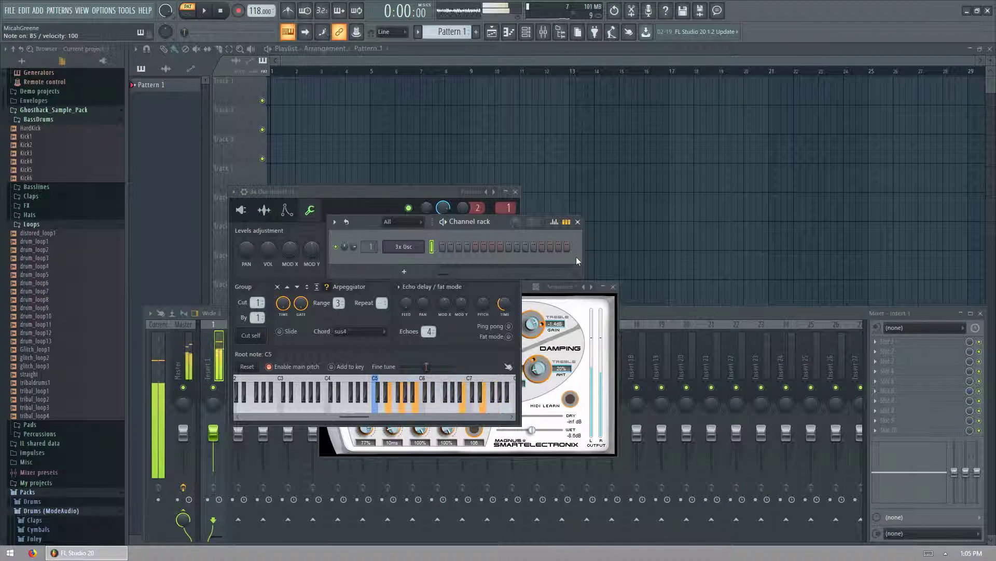
# - Insert a second 3x Osc channel and move its plugin window clear of the channel rack
pyautogui.rightClick(422, 254)
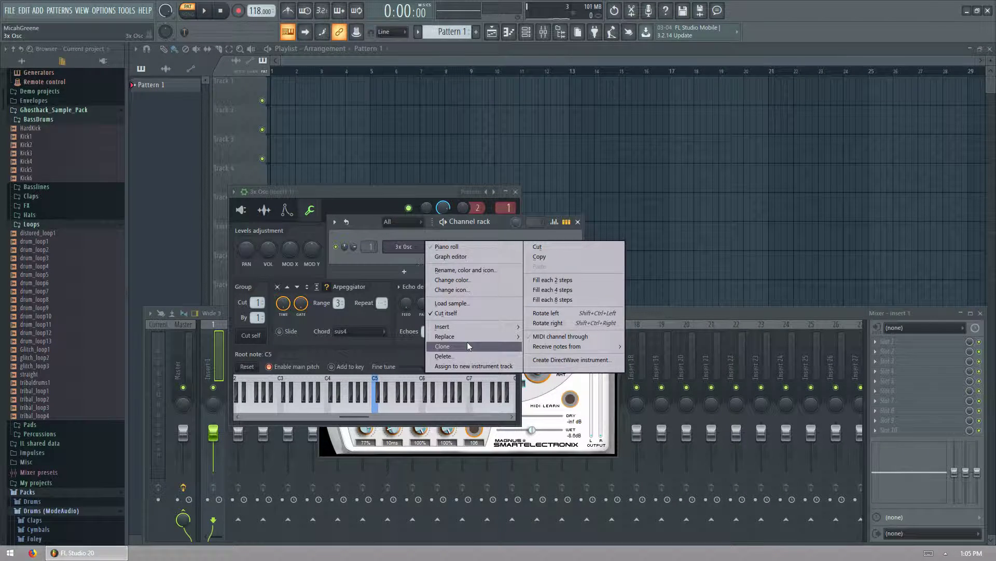
pyautogui.moveTo(480, 329)
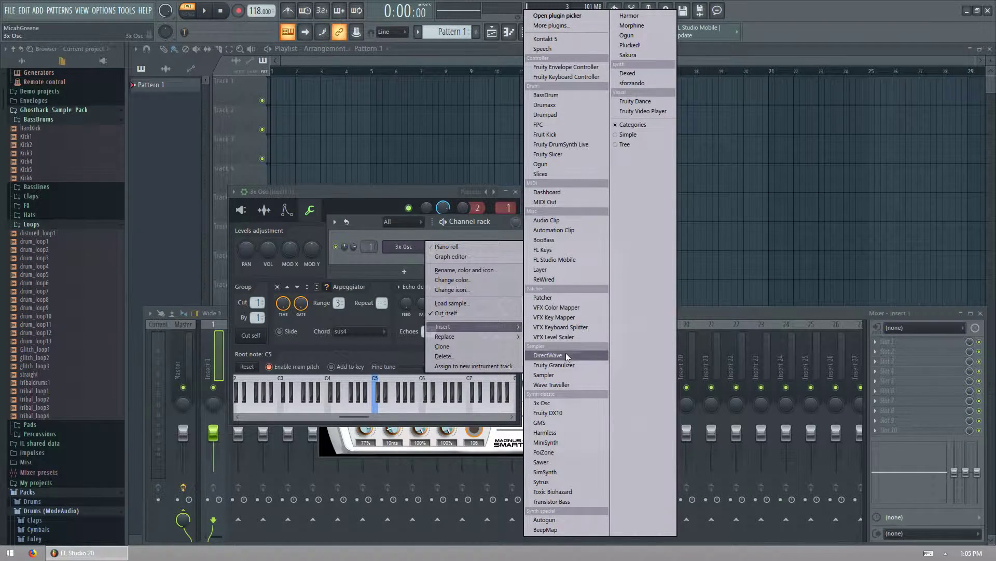
pyautogui.click(564, 403)
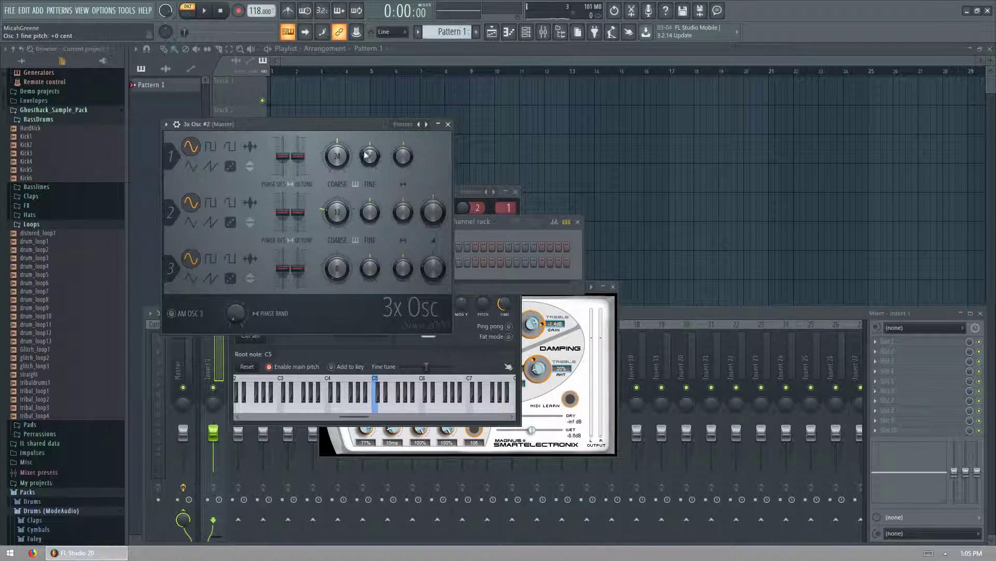
pyautogui.moveTo(356, 125); pyautogui.dragTo(681, 102)
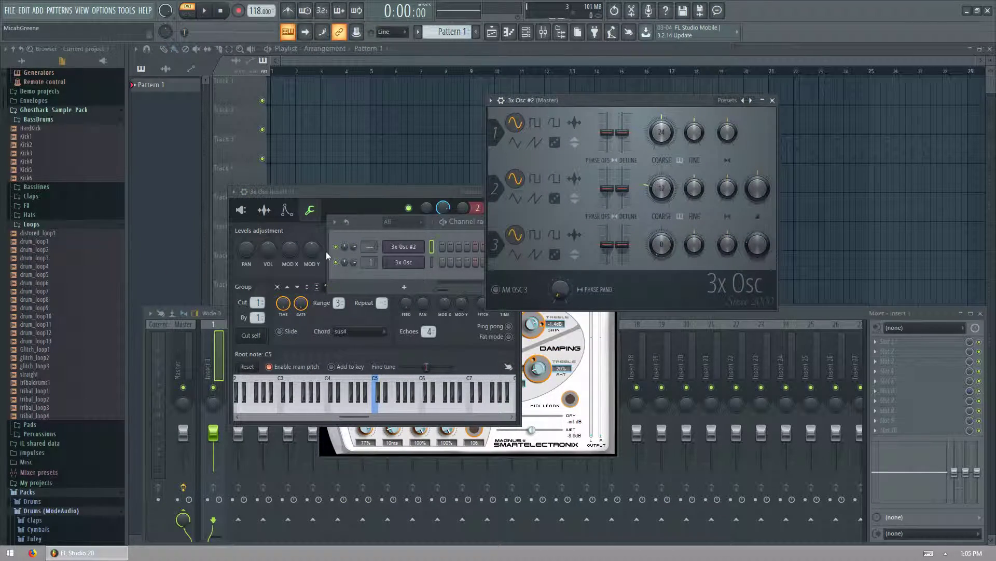
# - Mute the first 3x Osc, route the second one to mixer track 1 and audition it
pyautogui.click(336, 263)
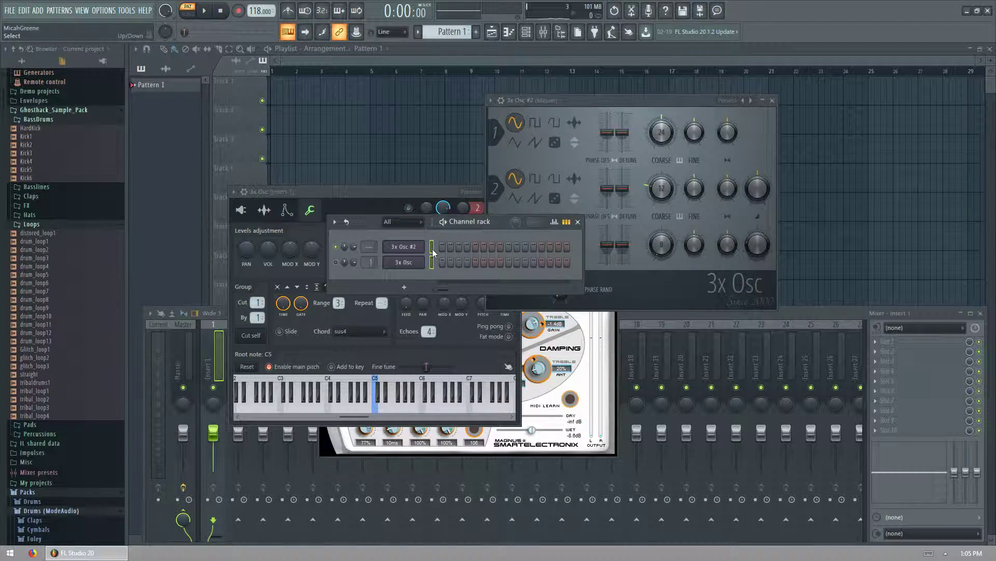
pyautogui.press('m')
pyautogui.press('m')
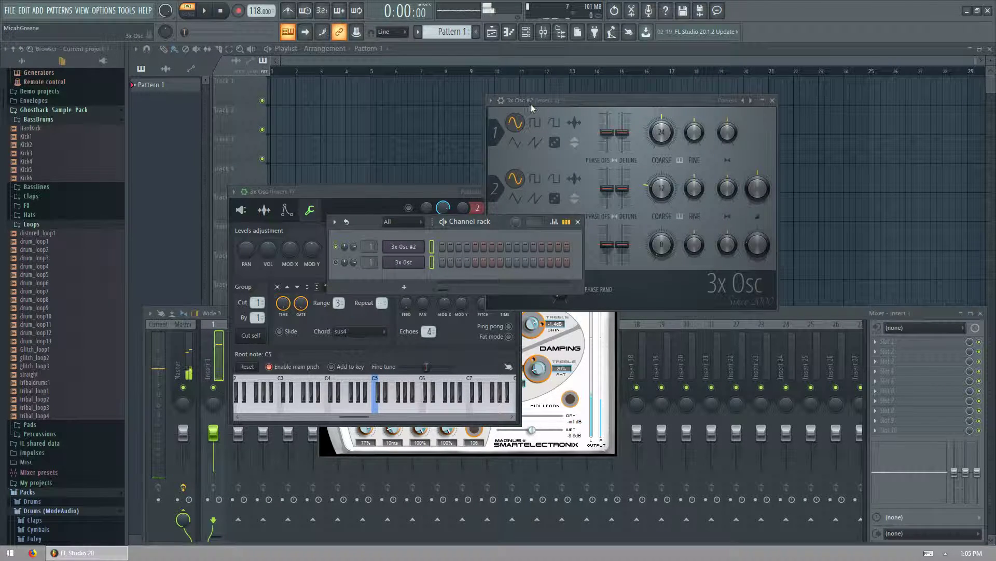
# - Enable the volume envelope on 3x Osc #2, drop its sustain to zero and lengthen its attack, auditioning the result
pyautogui.click(501, 100)
pyautogui.click(567, 118)
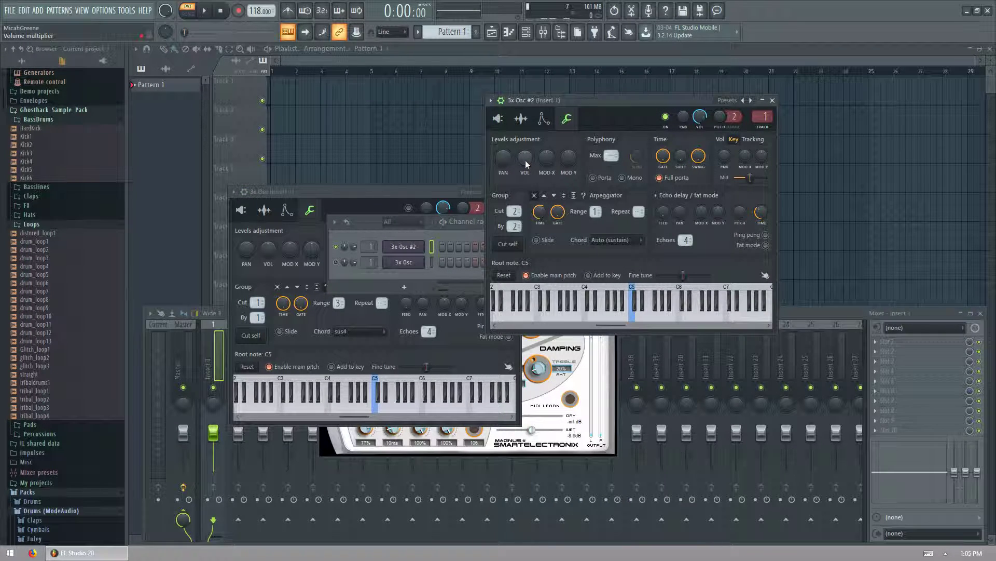
pyautogui.click(520, 119)
pyautogui.click(544, 119)
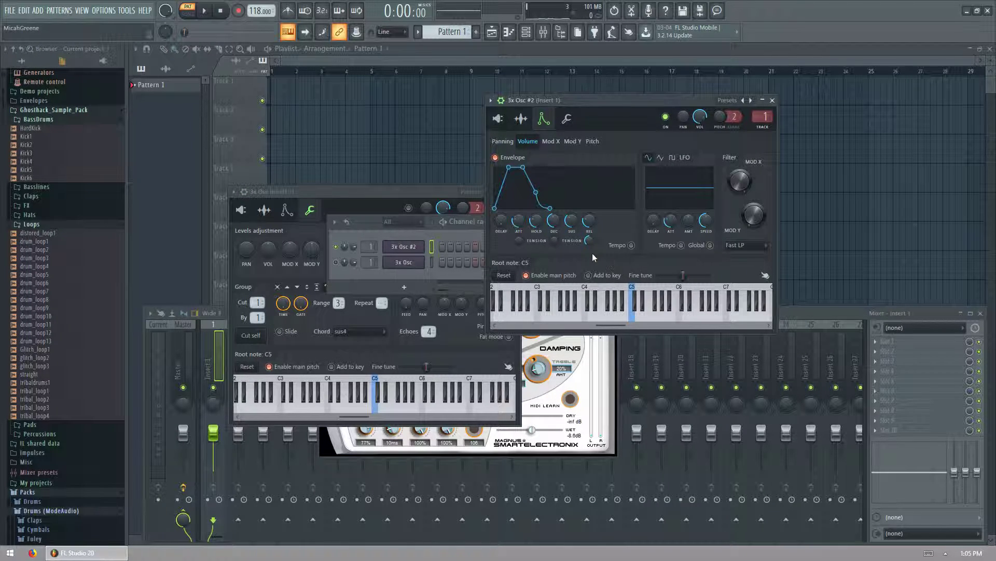
pyautogui.moveTo(573, 224); pyautogui.dragTo(573, 226)
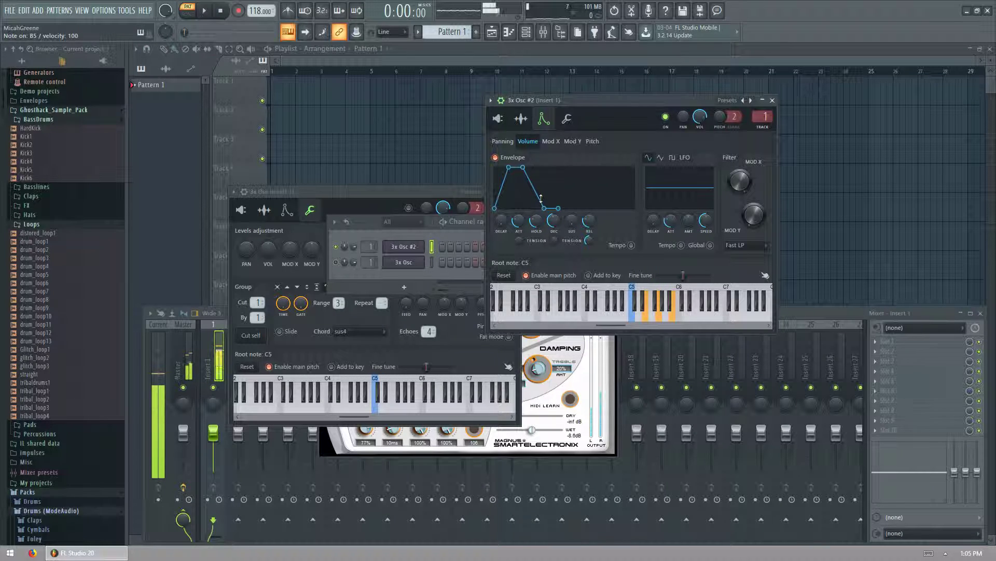
pyautogui.moveTo(519, 221); pyautogui.dragTo(519, 211)
pyautogui.press('c')
pyautogui.press('b')
pyautogui.press('m')
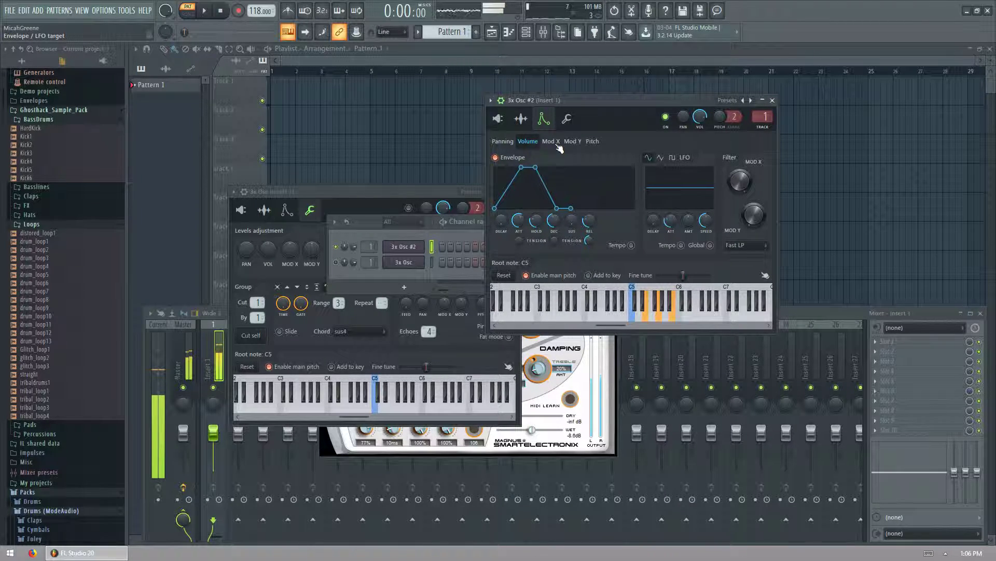
# - Delete the Fruity Flangus and Ambience effects from the Master mixer track
pyautogui.click(213, 362)
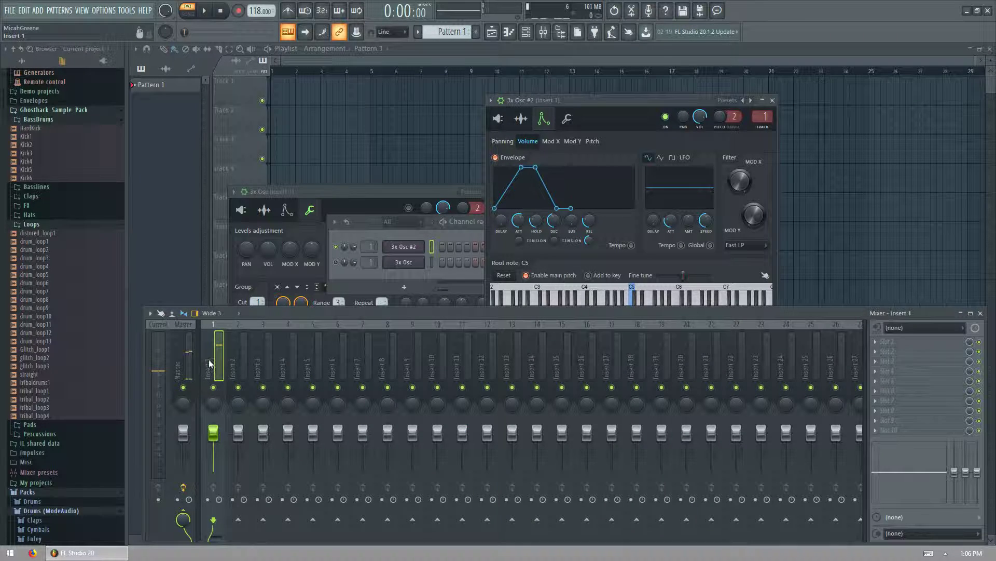
pyautogui.click(248, 362)
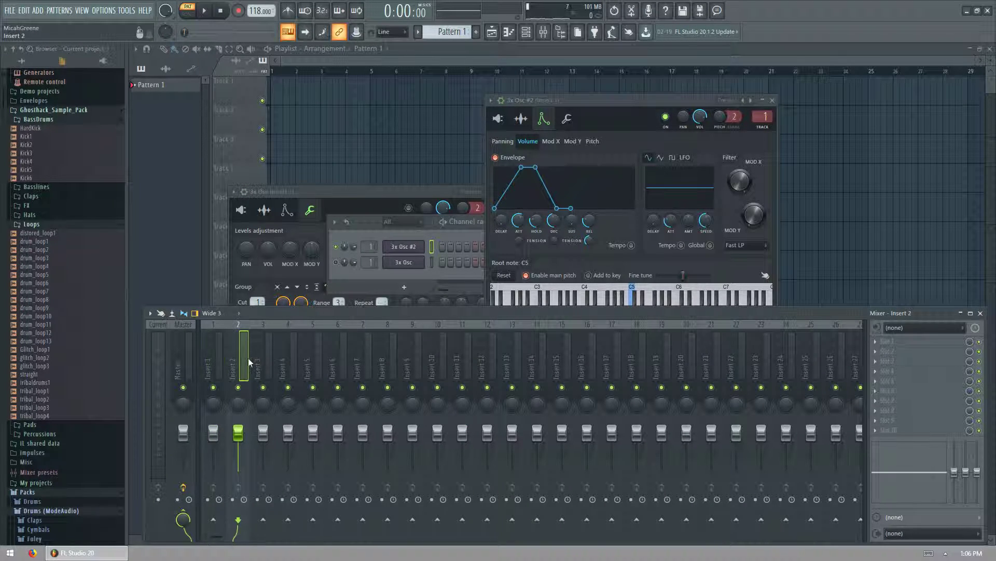
pyautogui.press('Left')
pyautogui.press('Left')
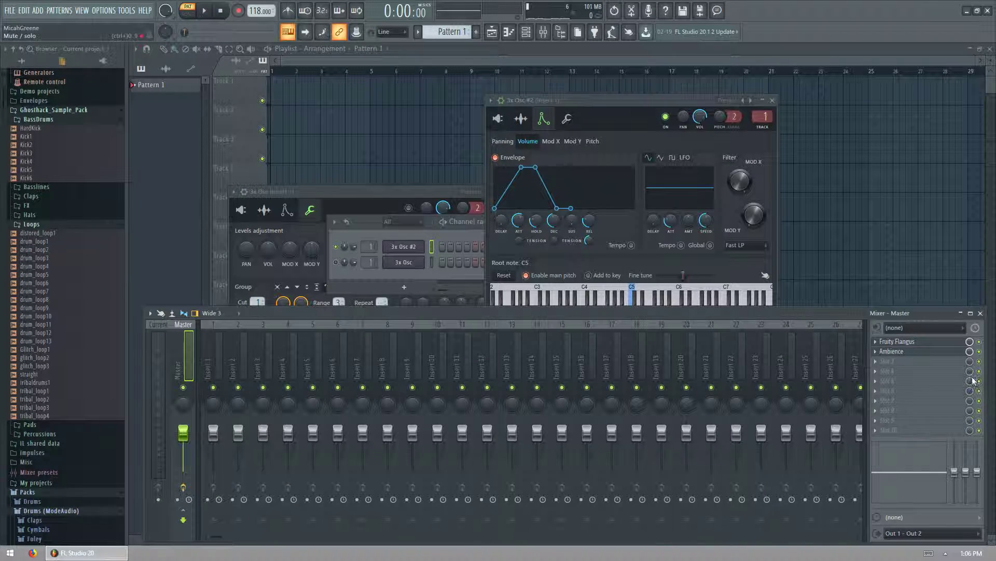
pyautogui.rightClick(887, 353)
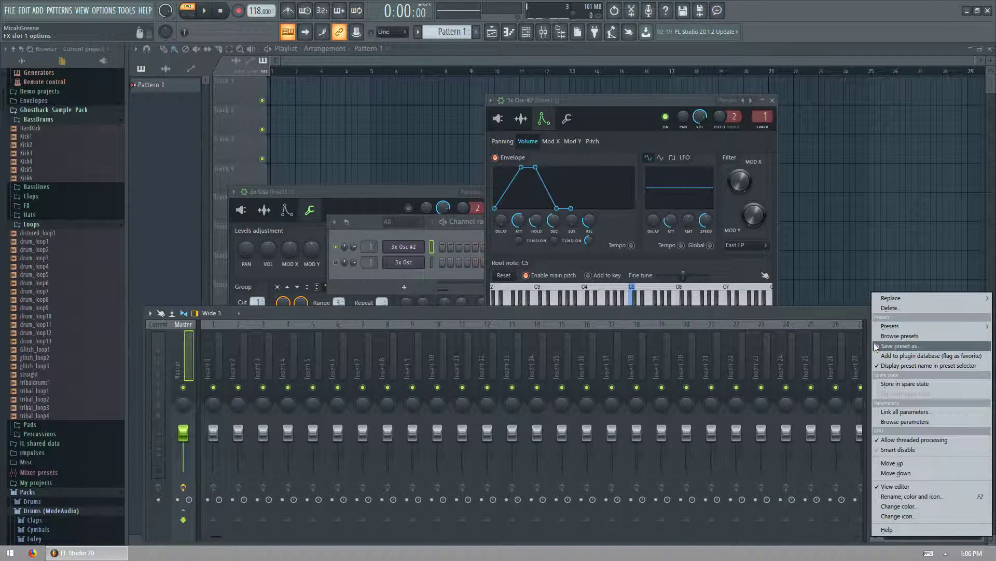
pyautogui.click(905, 309)
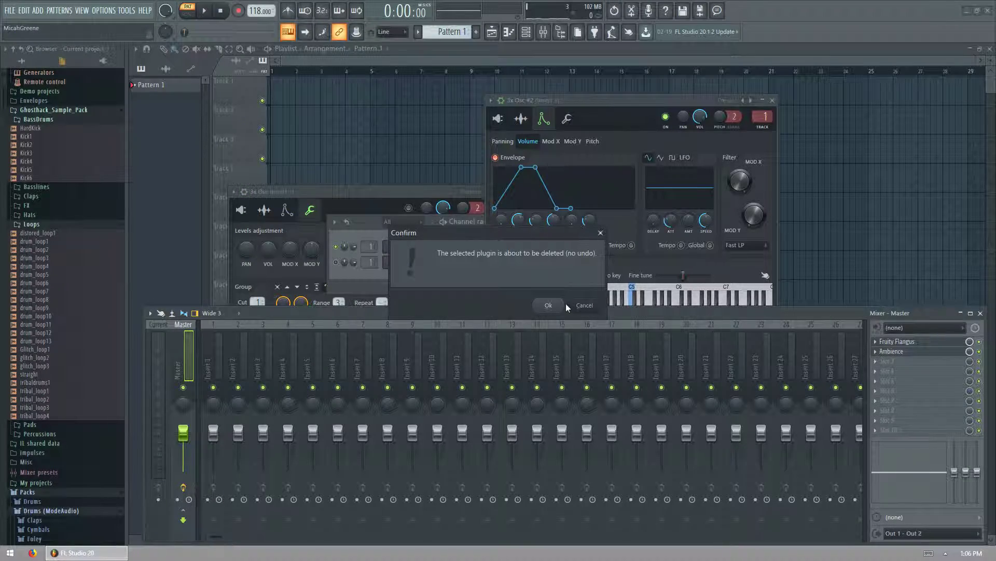
pyautogui.click(548, 306)
pyautogui.rightClick(884, 358)
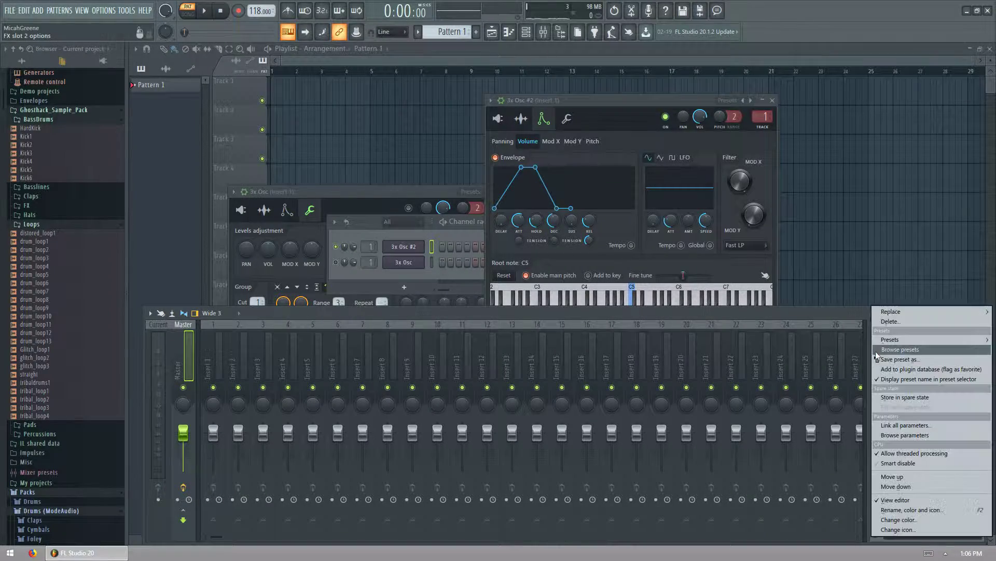
pyautogui.click(898, 312)
pyautogui.click(558, 305)
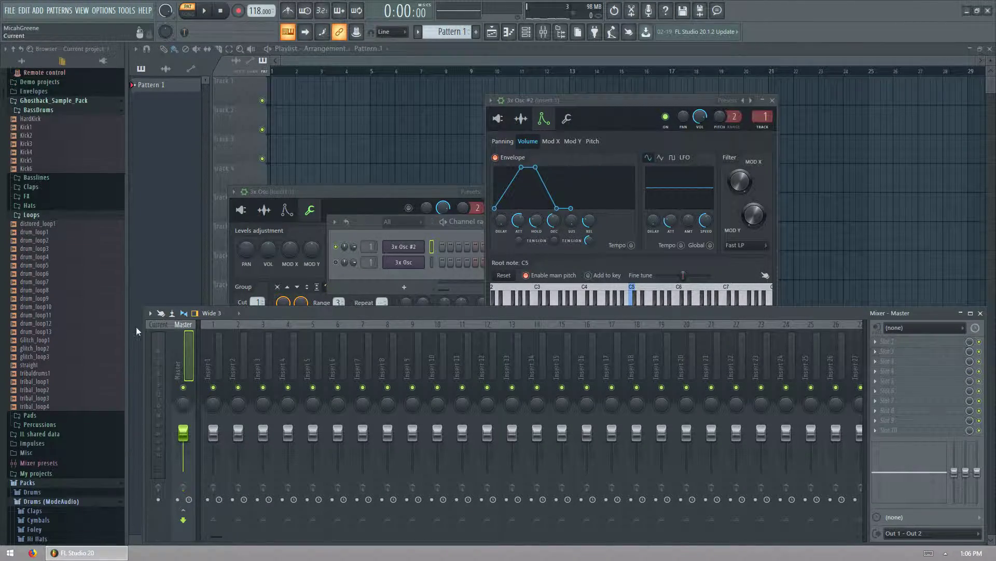
# - Load Fruity Flangus into the first effect slot of mixer track Insert 1
pyautogui.click(219, 360)
pyautogui.click(889, 340)
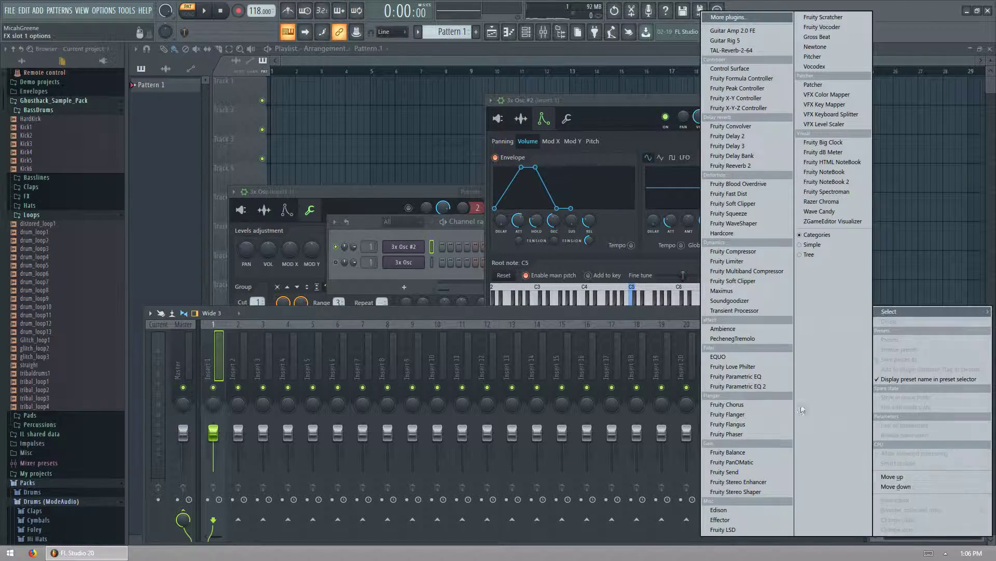
pyautogui.click(746, 421)
pyautogui.click(874, 351)
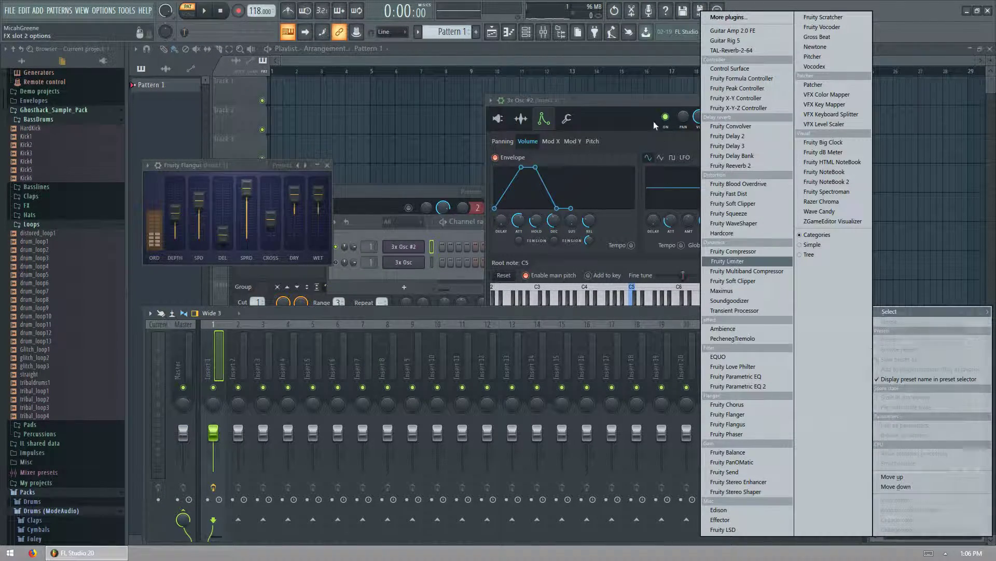
# - Load the Ambience reverb into the first effect slot of mixer track Insert 3
pyautogui.click(270, 363)
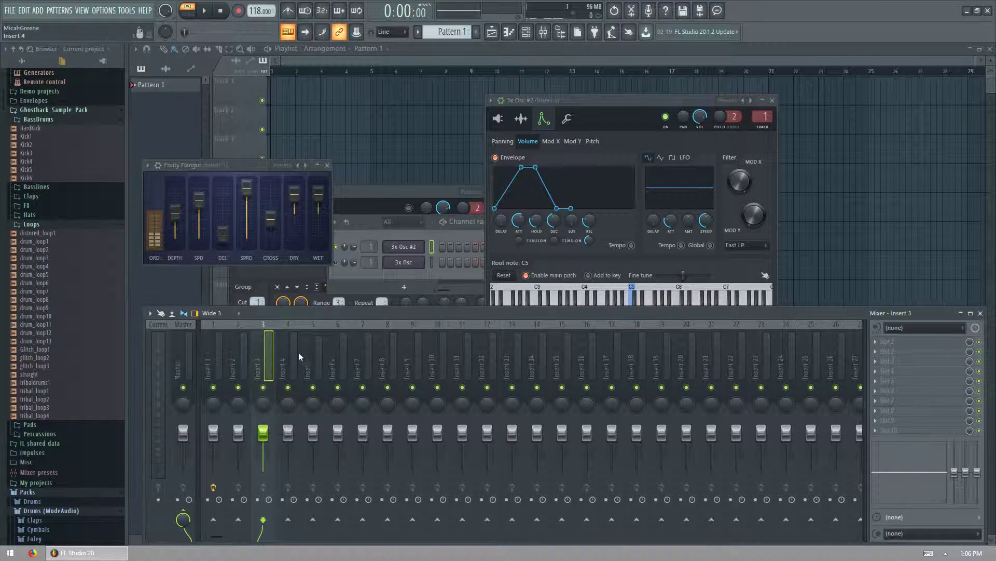
pyautogui.click(893, 341)
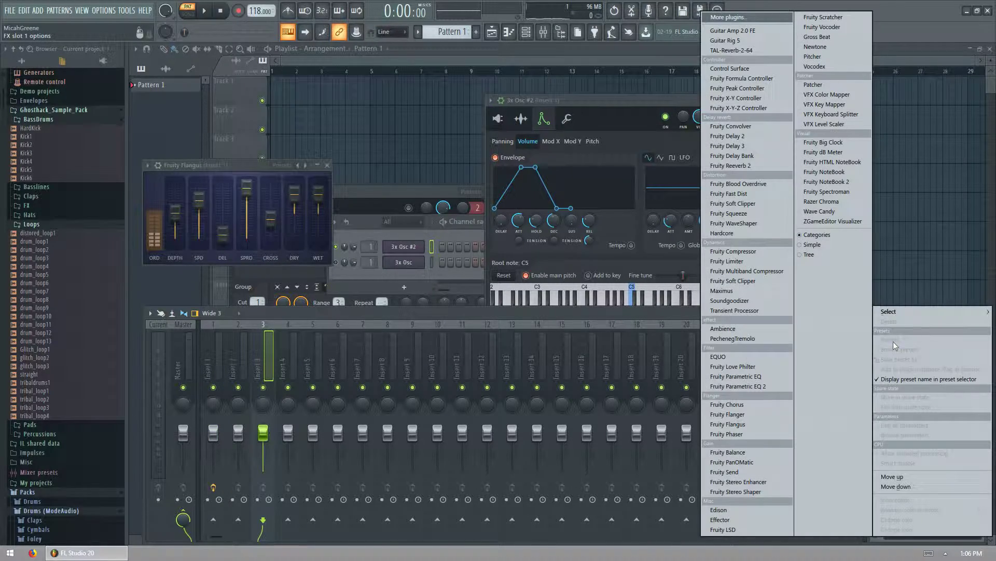
pyautogui.click(736, 333)
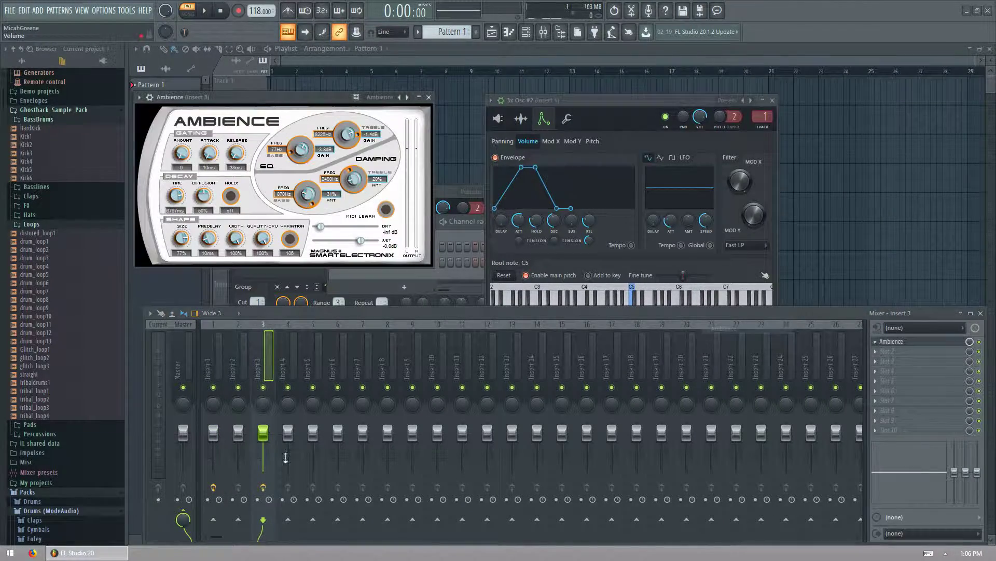
# - Route mixer tracks Insert 2 and Insert 1 to Insert 3 only, removing their direct sends to the Master
pyautogui.click(233, 374)
pyautogui.click(263, 519)
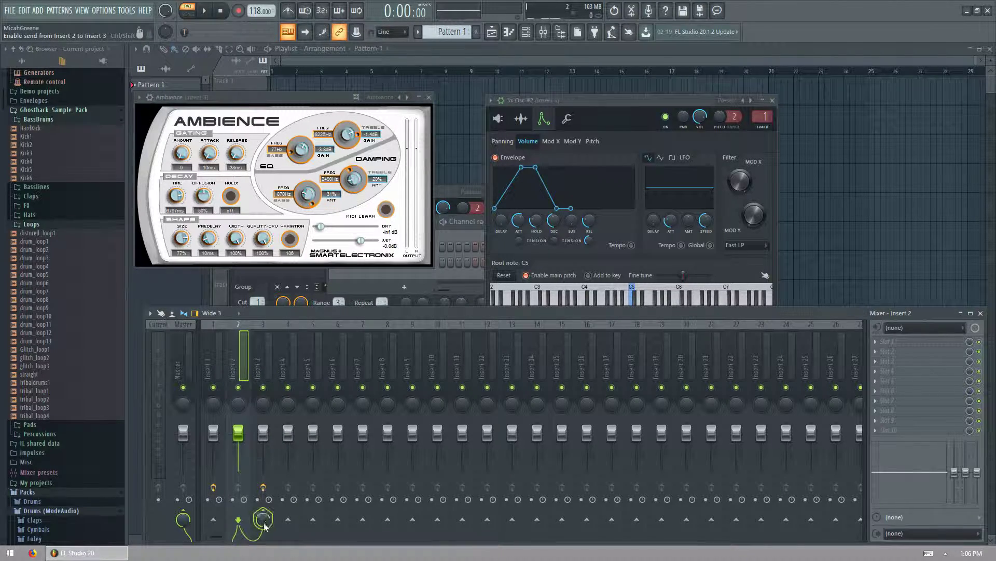
pyautogui.click(183, 519)
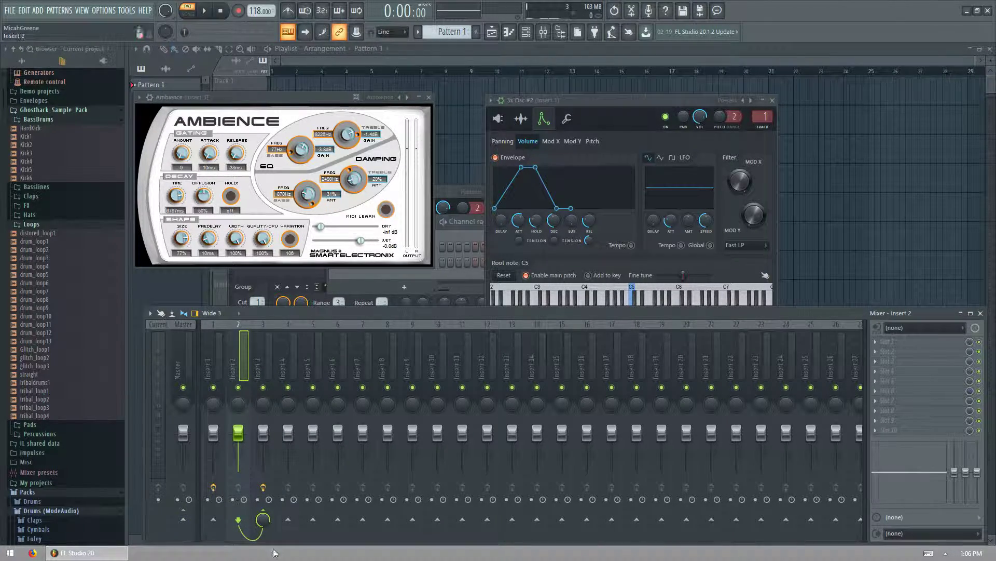
pyautogui.click(226, 366)
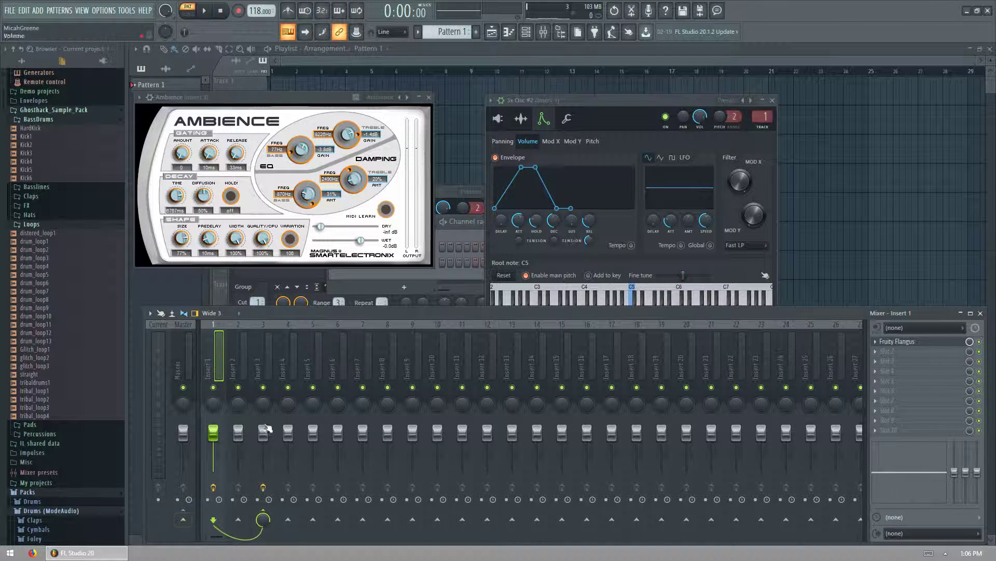
pyautogui.click(261, 378)
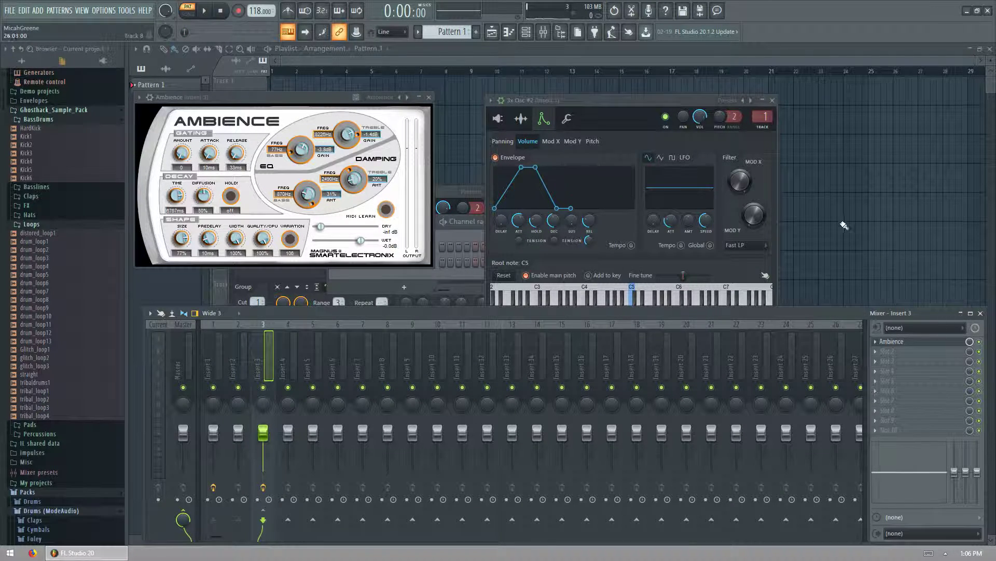
# - In 3x Osc #2, lower oscillator 1's stereo detune slightly, raise oscillator 2's slightly, and audition the sound
pyautogui.click(526, 32)
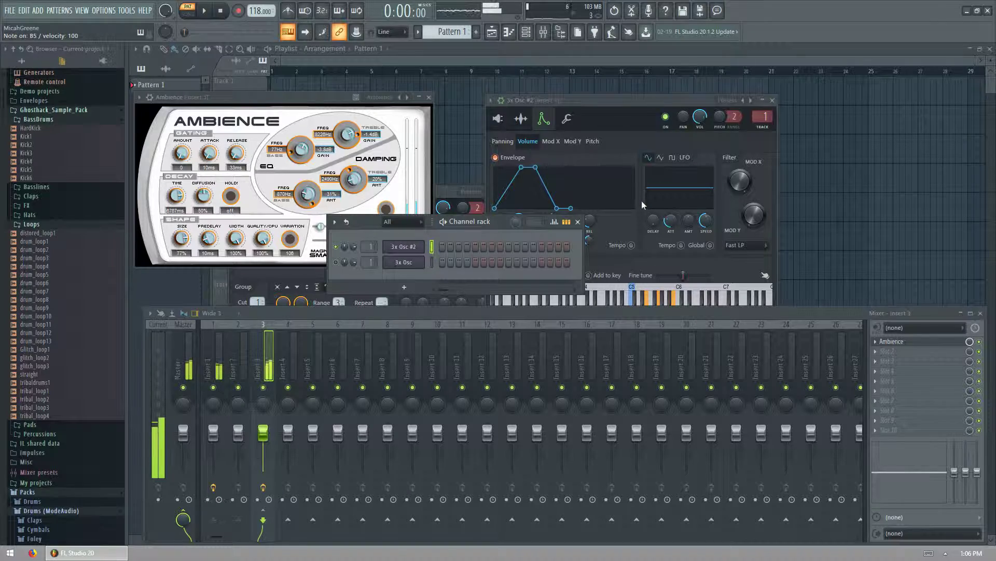
pyautogui.click(402, 246)
pyautogui.click(498, 119)
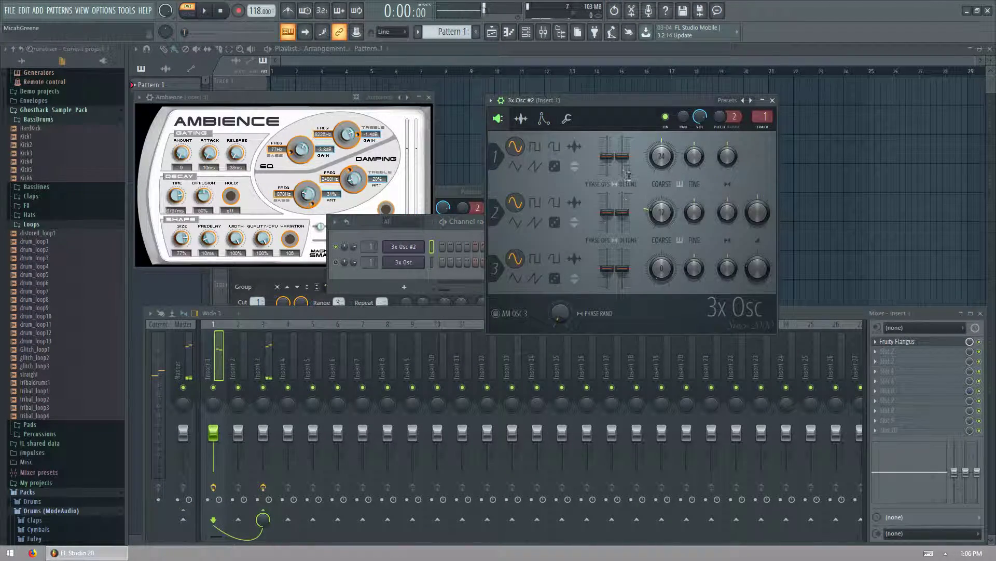
pyautogui.moveTo(618, 207); pyautogui.dragTo(619, 201)
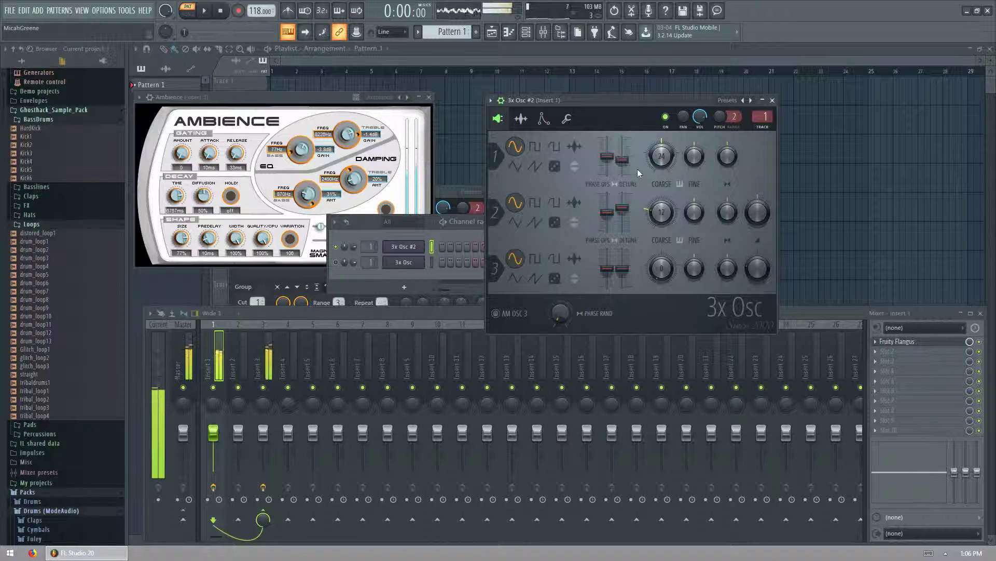
# - Insert a Layer channel and assign both 3x Osc channels as its children
pyautogui.rightClick(405, 258)
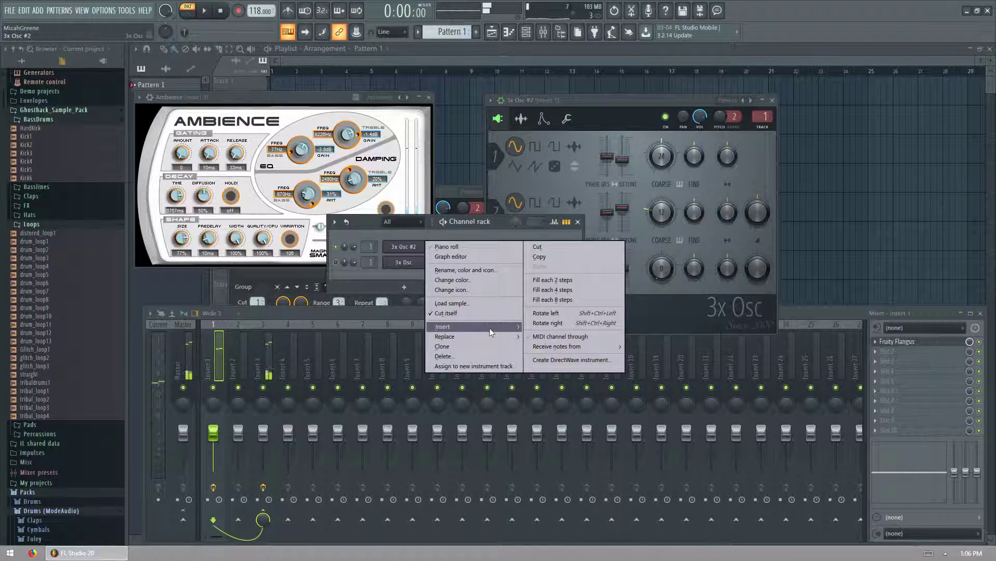
pyautogui.moveTo(490, 328)
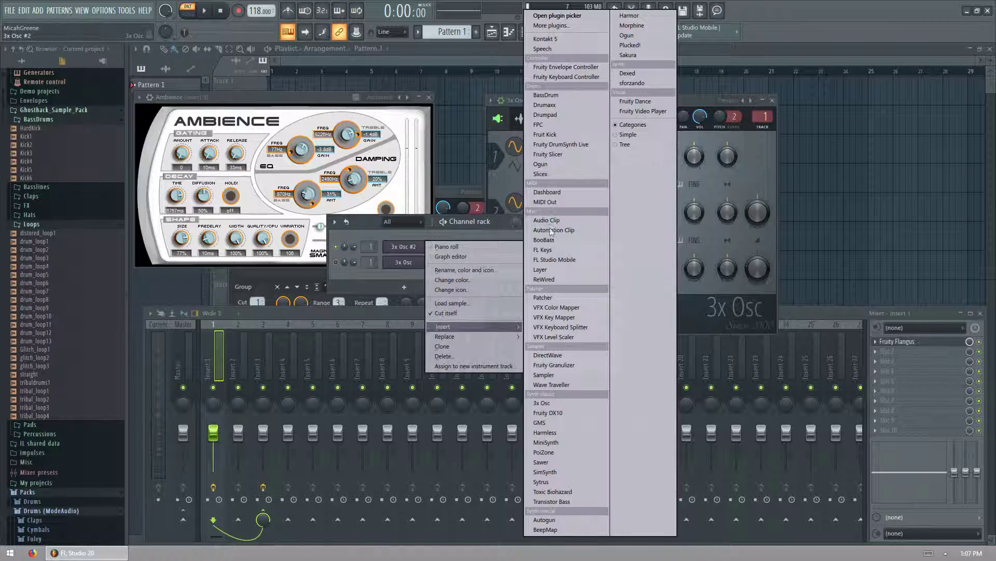
pyautogui.click(542, 269)
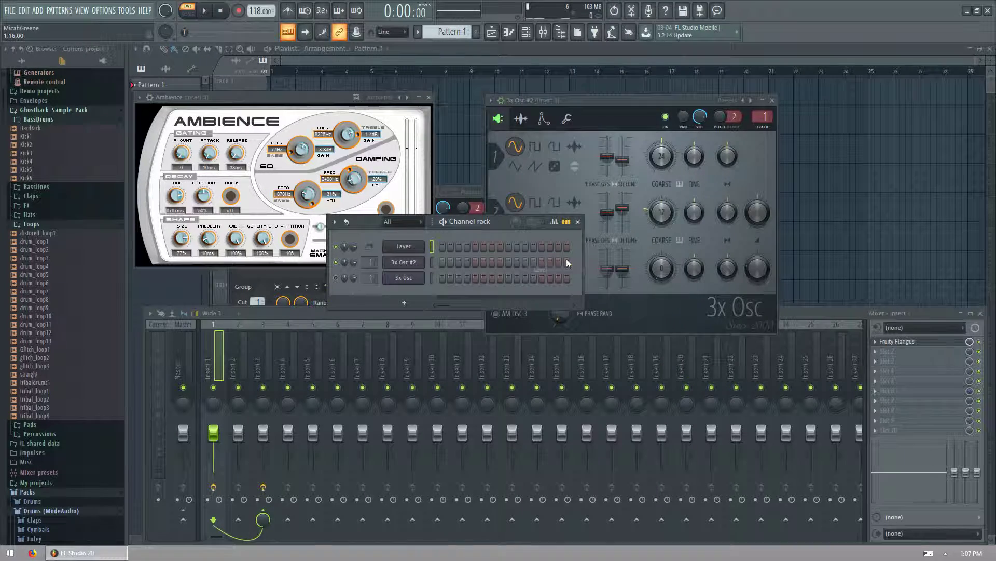
pyautogui.click(418, 251)
pyautogui.click(487, 234)
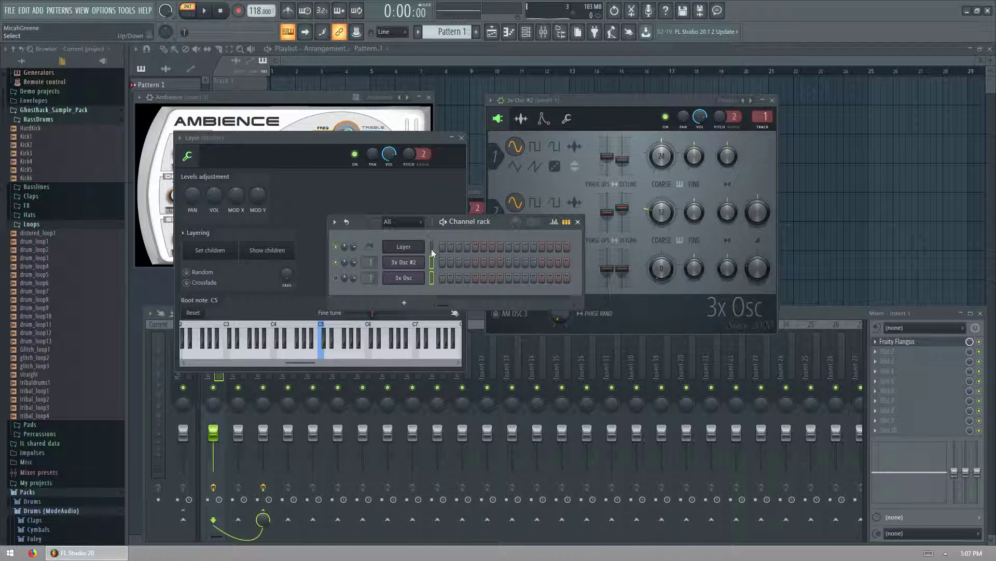
pyautogui.click(233, 254)
pyautogui.click(552, 242)
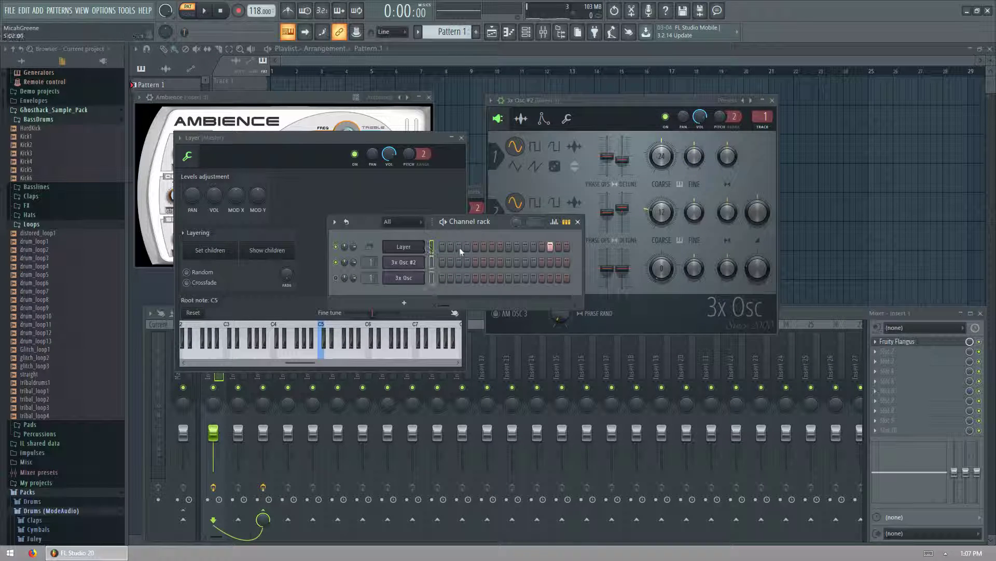
# - Unmute the first 3x Osc, lower its volume level adjustment slightly and lengthen its volume envelope's attack
pyautogui.click(404, 277)
pyautogui.click(286, 210)
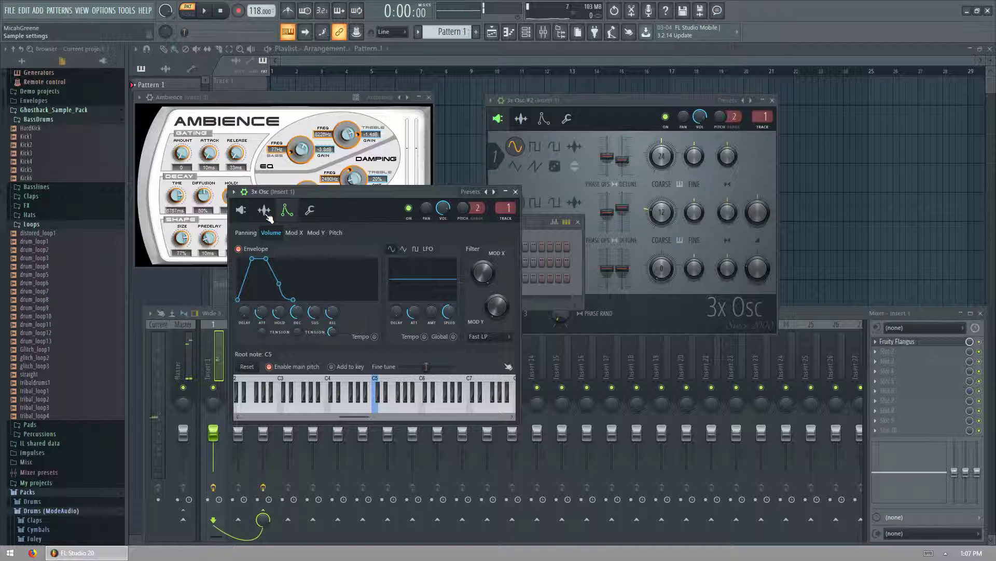
pyautogui.click(310, 210)
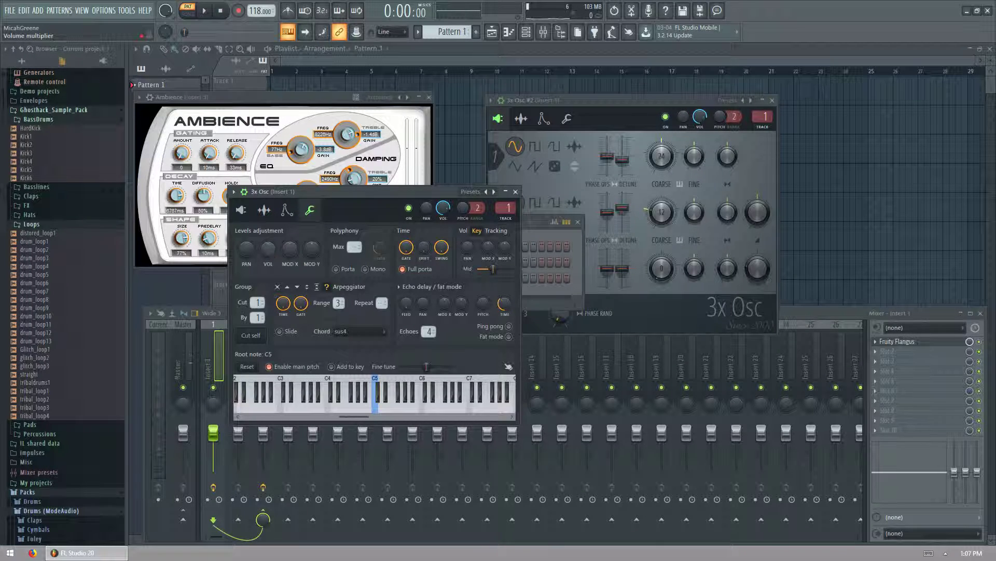
pyautogui.moveTo(268, 248); pyautogui.dragTo(268, 256)
pyautogui.click(286, 210)
pyautogui.moveTo(261, 312); pyautogui.dragTo(261, 301)
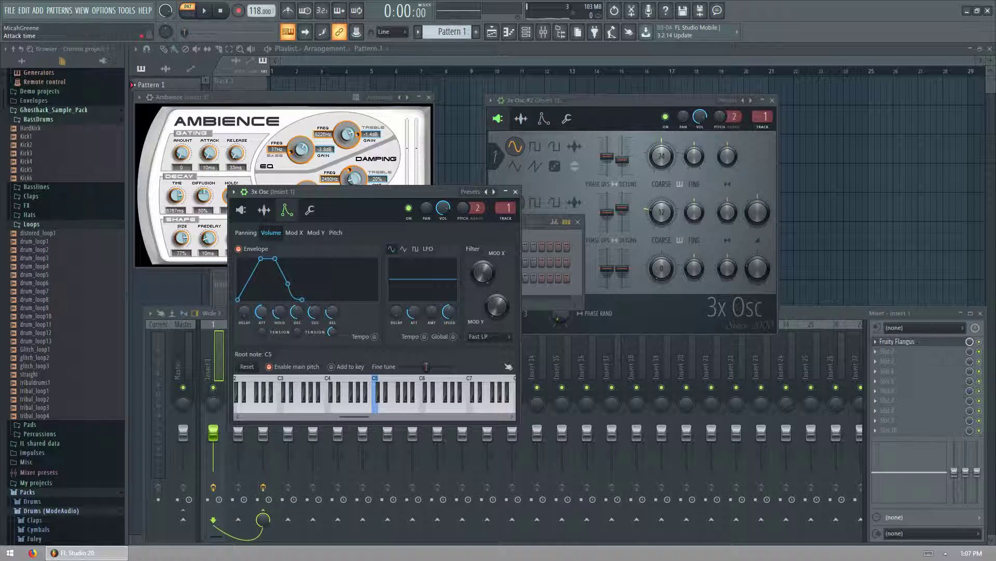
# - Select the Layer channel and play several chords to audition both 3x Osc sounds together
pyautogui.click(537, 229)
pyautogui.click(432, 248)
pyautogui.press('c')
pyautogui.press('b')
pyautogui.press('m')
pyautogui.press('w')
pyautogui.press('t')
pyautogui.press('u')
pyautogui.press('o')
pyautogui.press('m')
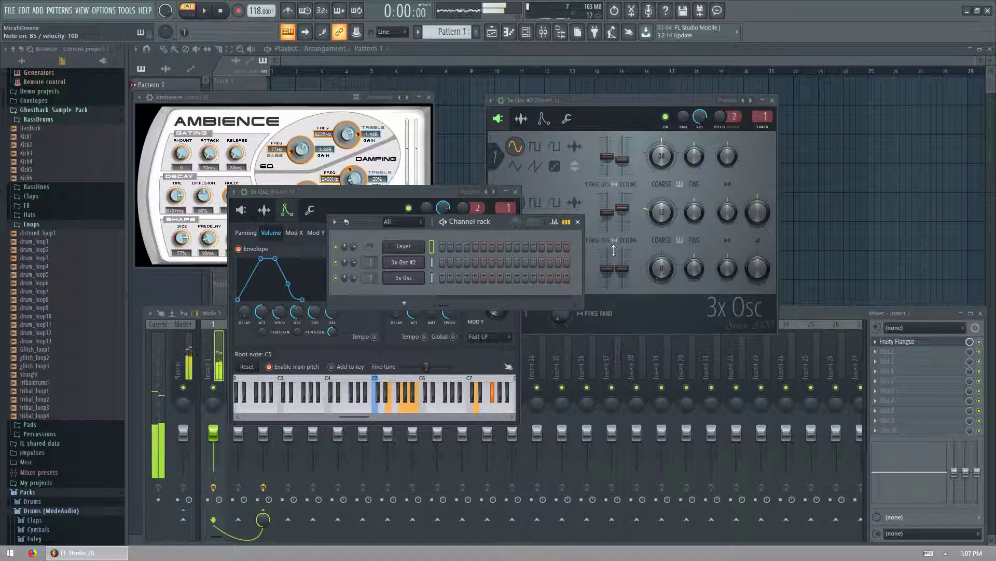
# - Slightly shorten the volume envelope's hold time on the first 3x Osc and lengthen the hold time on 3x Osc #2
pyautogui.click(403, 262)
pyautogui.moveTo(278, 317); pyautogui.dragTo(278, 325)
pyautogui.click(526, 32)
pyautogui.click(410, 262)
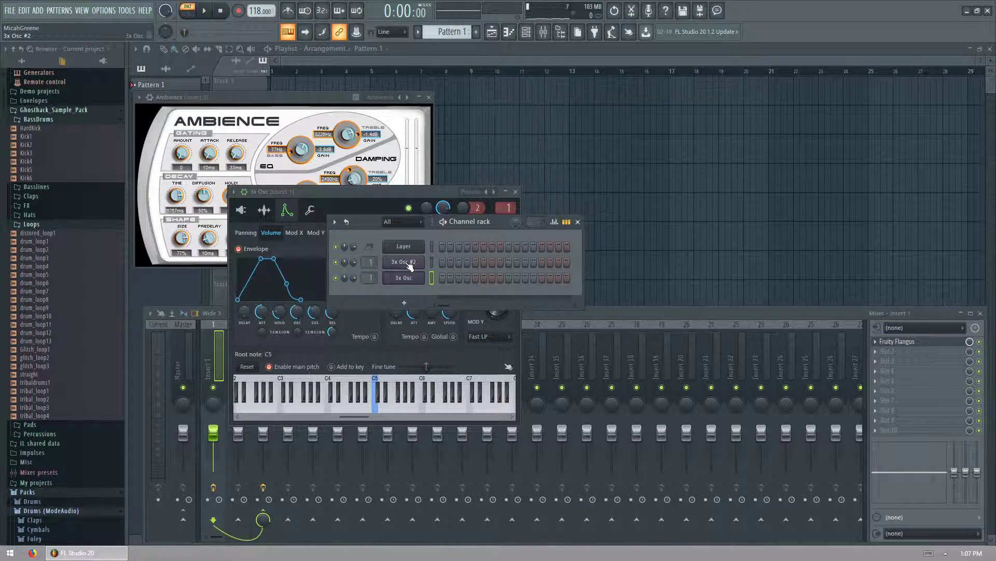
pyautogui.click(415, 262)
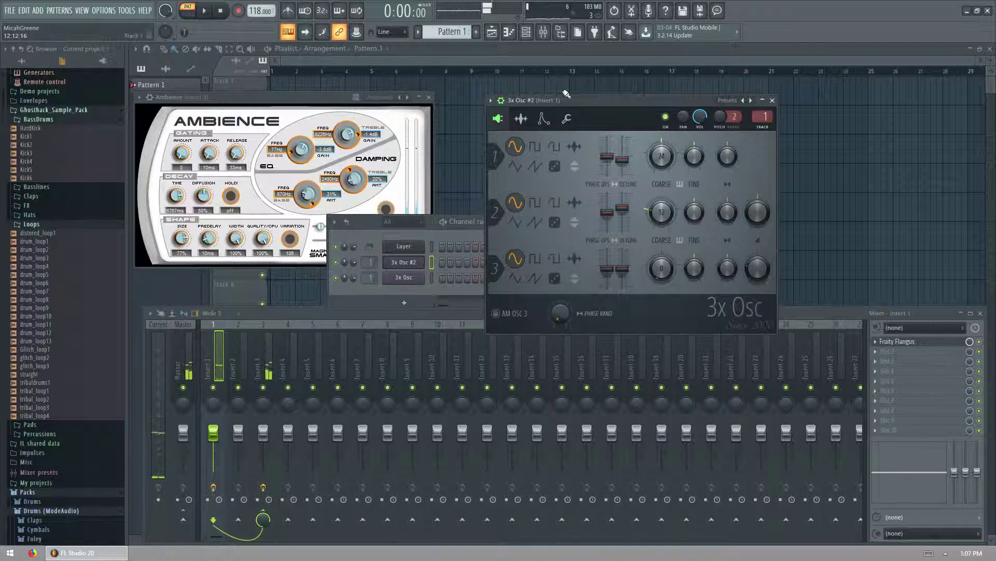
pyautogui.click(544, 118)
pyautogui.click(567, 118)
pyautogui.click(543, 119)
pyautogui.moveTo(537, 220); pyautogui.dragTo(537, 213)
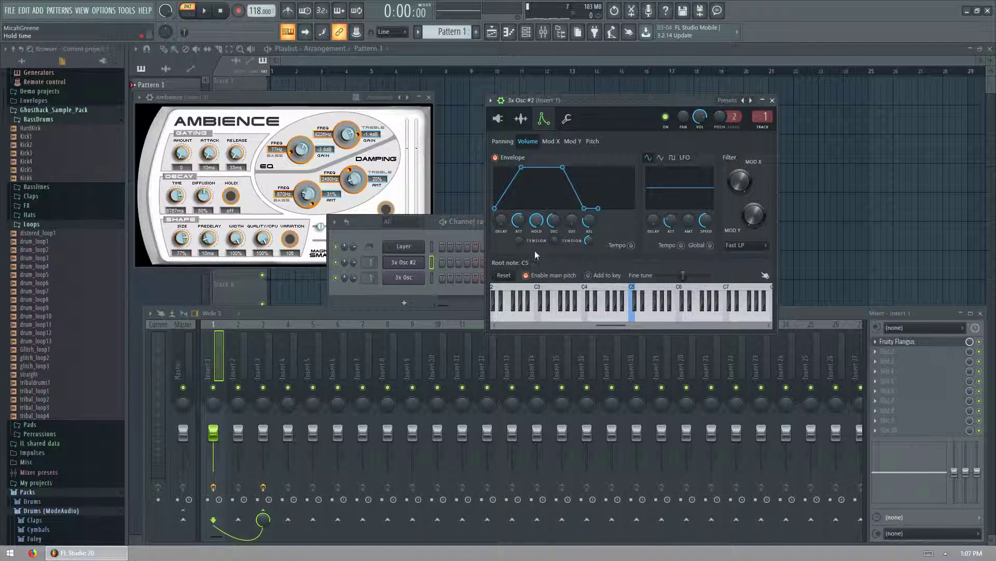
# - Audition the Layer channel, and clone the first 3x Osc channel and open the clone's window
pyautogui.click(430, 246)
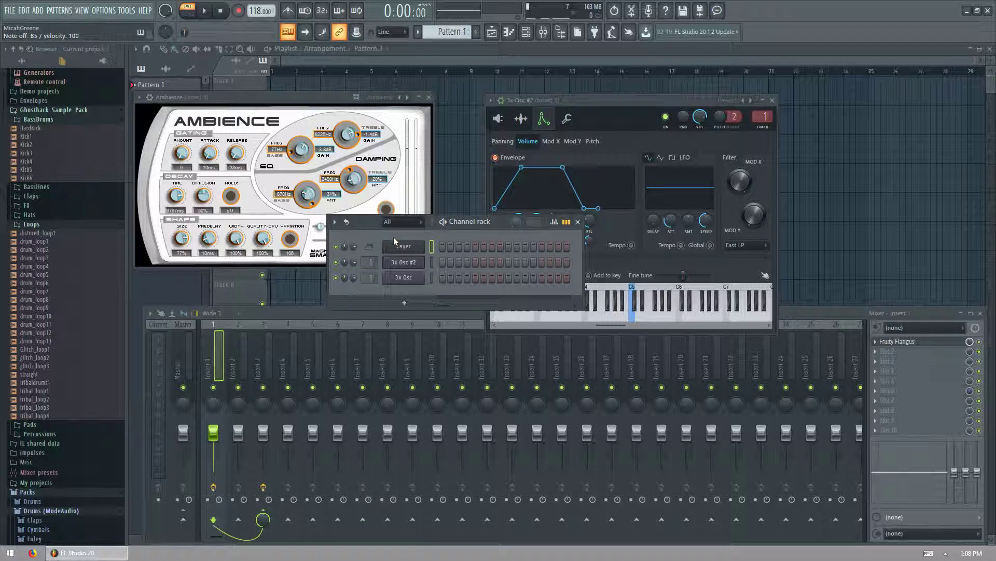
pyautogui.rightClick(417, 279)
pyautogui.click(457, 377)
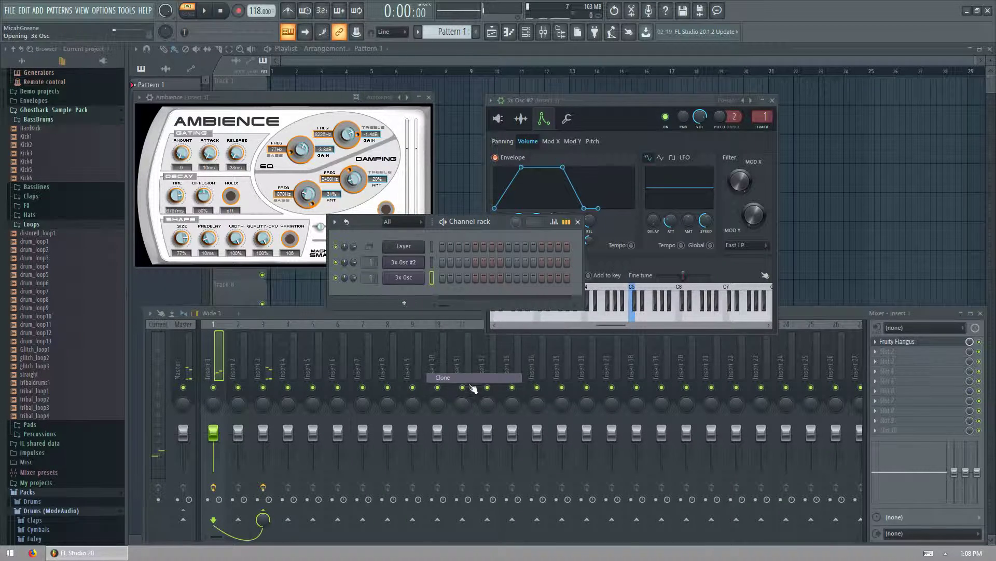
pyautogui.moveTo(417, 210); pyautogui.dragTo(740, 280)
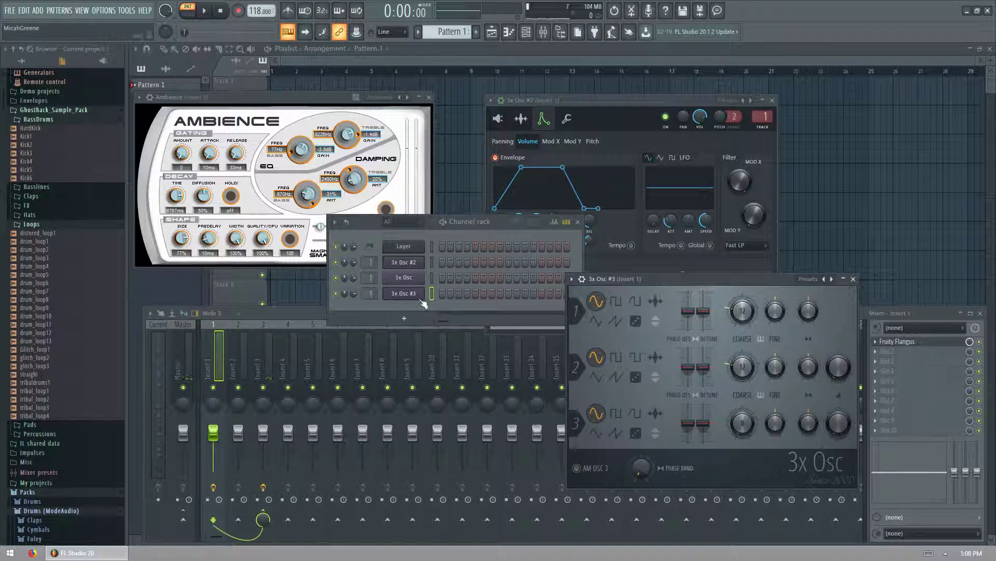
# - Set the arpeggiator chord to (none) in the miscellaneous settings of 3x Osc #3
pyautogui.click(582, 279)
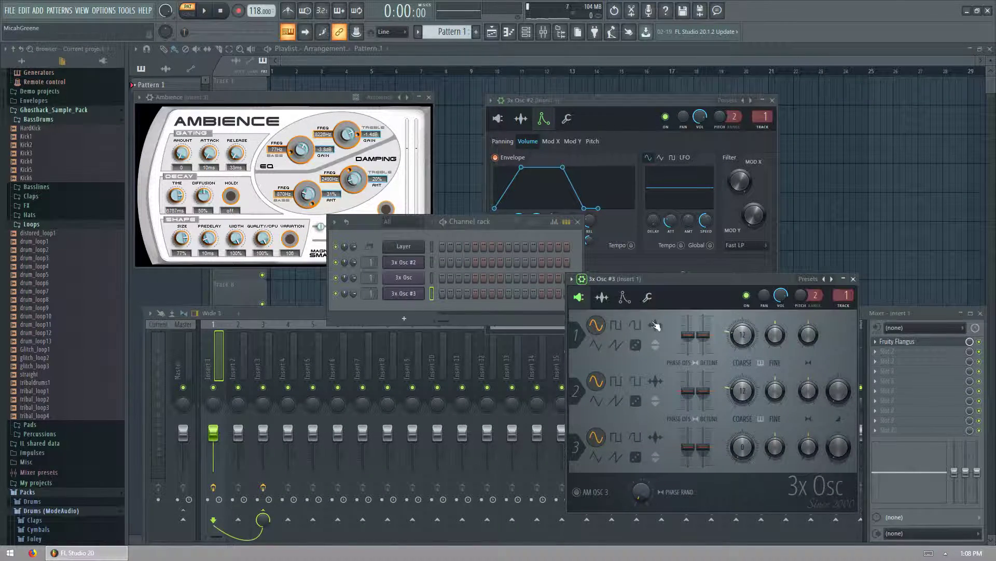
pyautogui.click(625, 297)
pyautogui.click(647, 297)
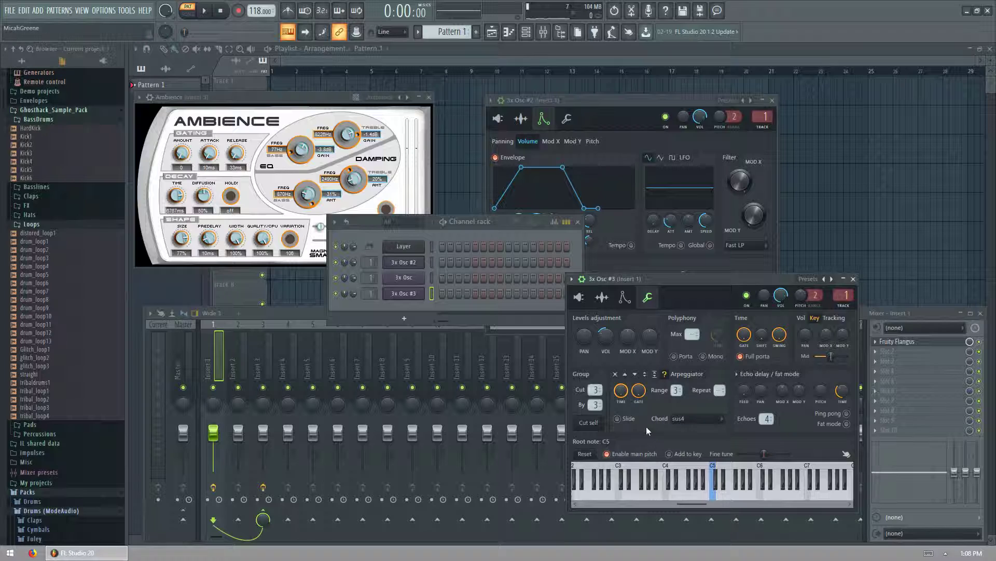
pyautogui.click(674, 418)
pyautogui.click(692, 50)
# - Assign all three 3x Osc channels, including 3x Osc #3, as children of the Layer channel
pyautogui.click(411, 247)
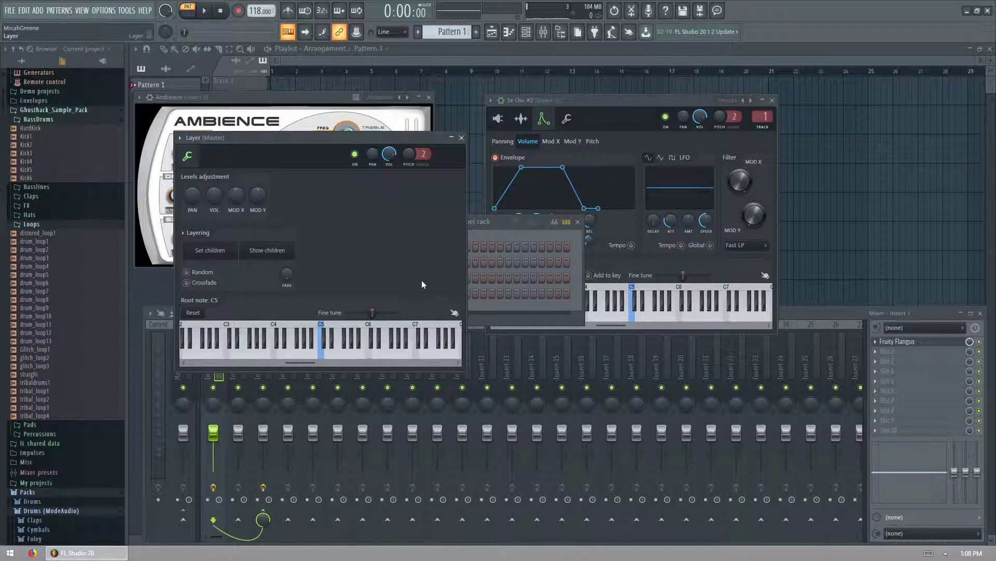
pyautogui.click(516, 229)
pyautogui.moveTo(434, 278); pyautogui.dragTo(434, 297)
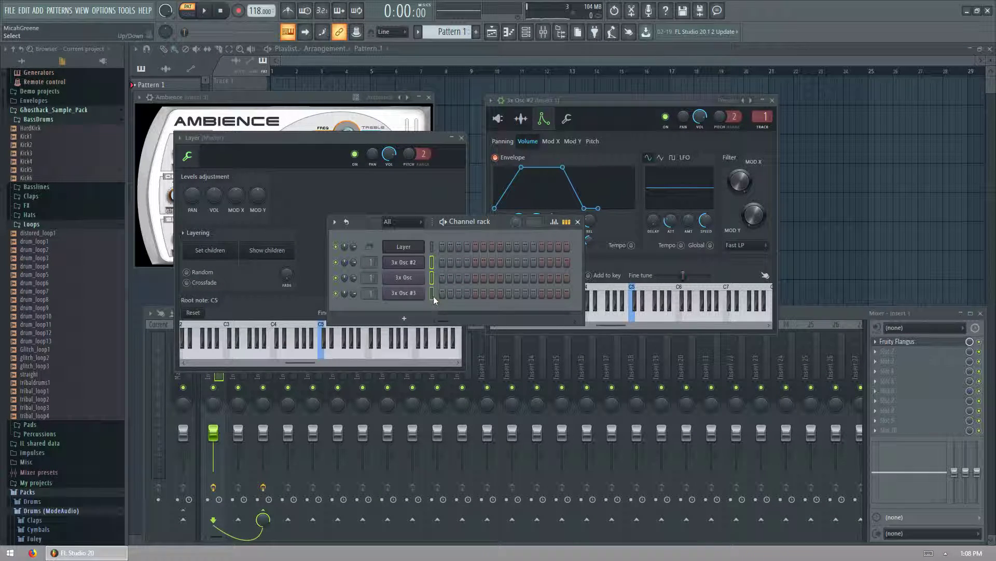
pyautogui.click(196, 251)
# - Play several chords through the Layer channel to audition the three 3x Osc sounds together
pyautogui.click(509, 246)
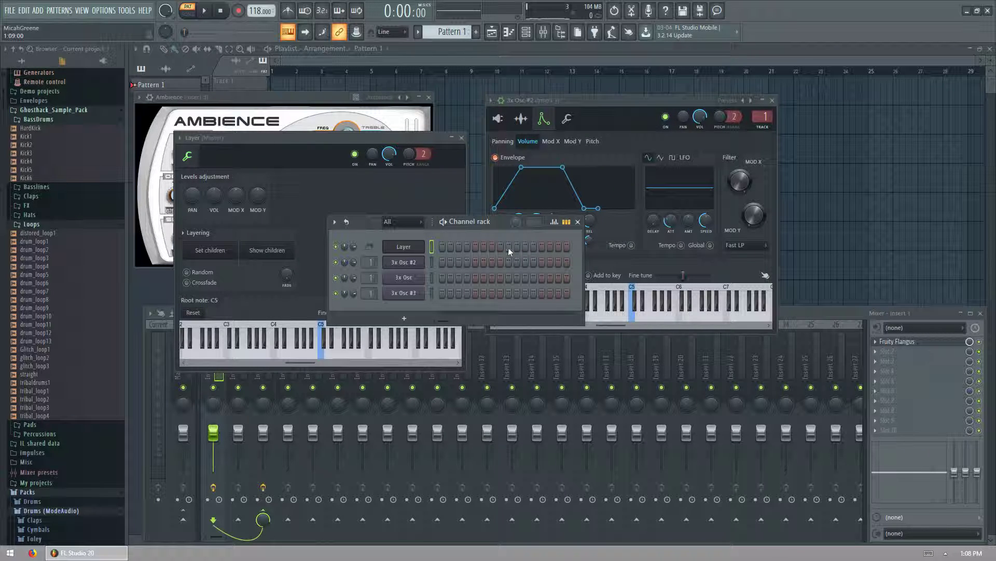
pyautogui.press('c')
pyautogui.press('b')
pyautogui.press('m')
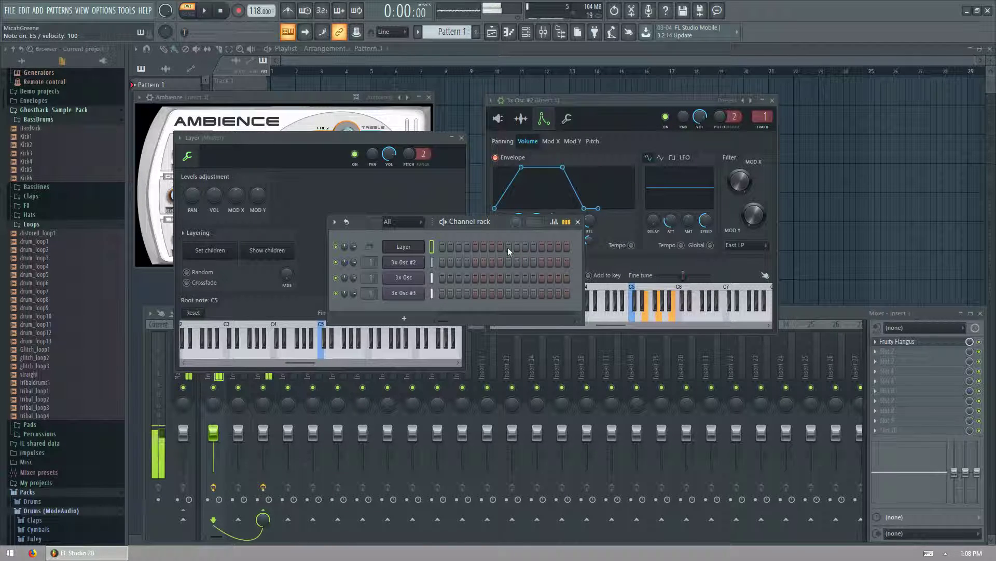
pyautogui.press(',')
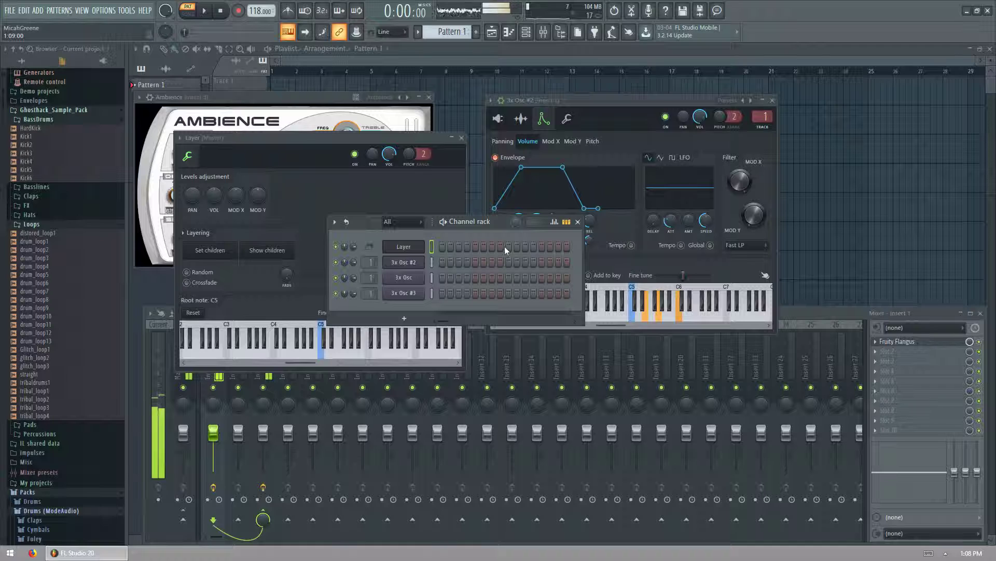
pyautogui.press('m')
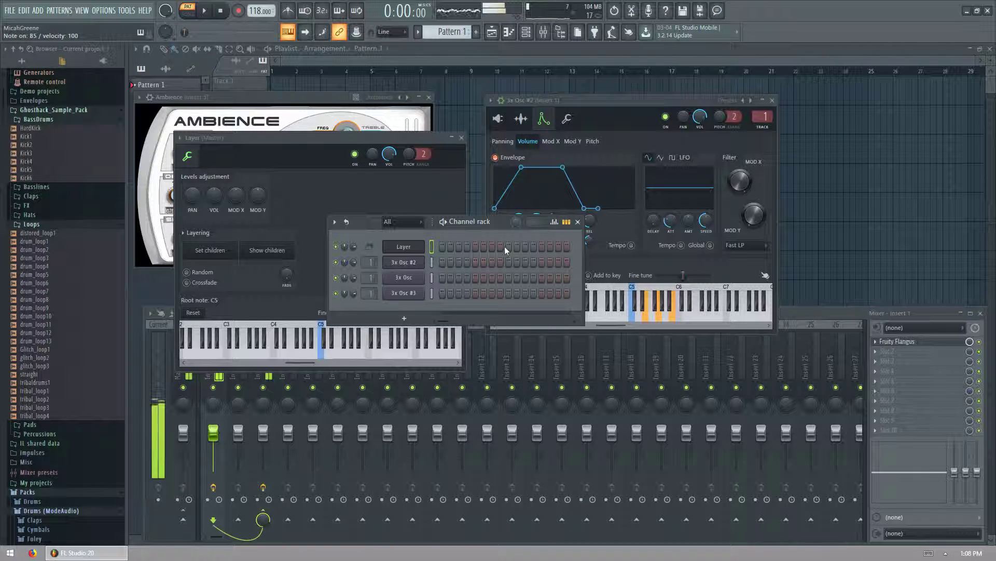
# - Reopen the 3x Osc #3 settings, select the Layer channel and play a wide chord with added high notes through it
pyautogui.click(405, 293)
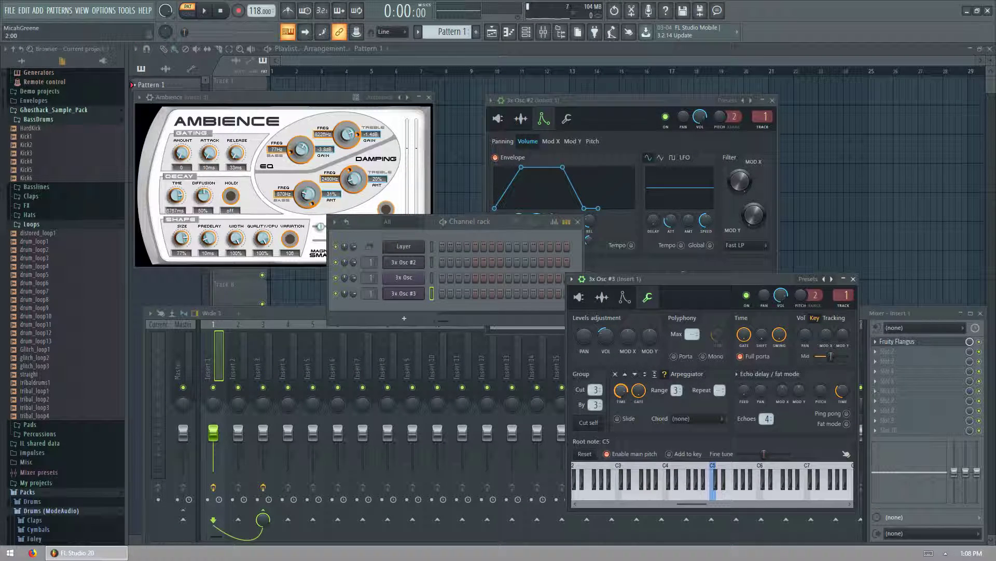
pyautogui.click(433, 247)
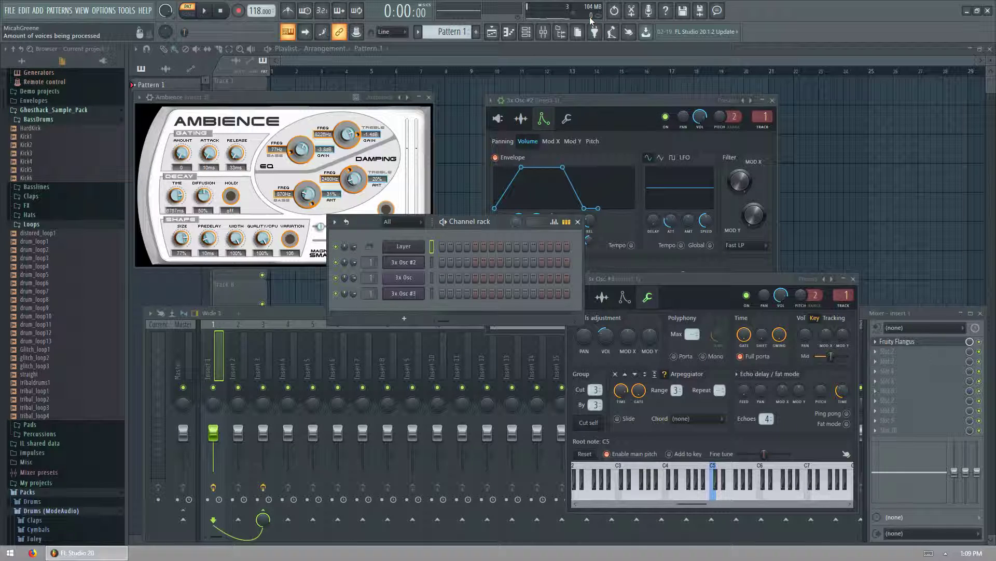
pyautogui.press('p')
pyautogui.press(']')
pyautogui.press('c')
pyautogui.press('b')
pyautogui.press('m')
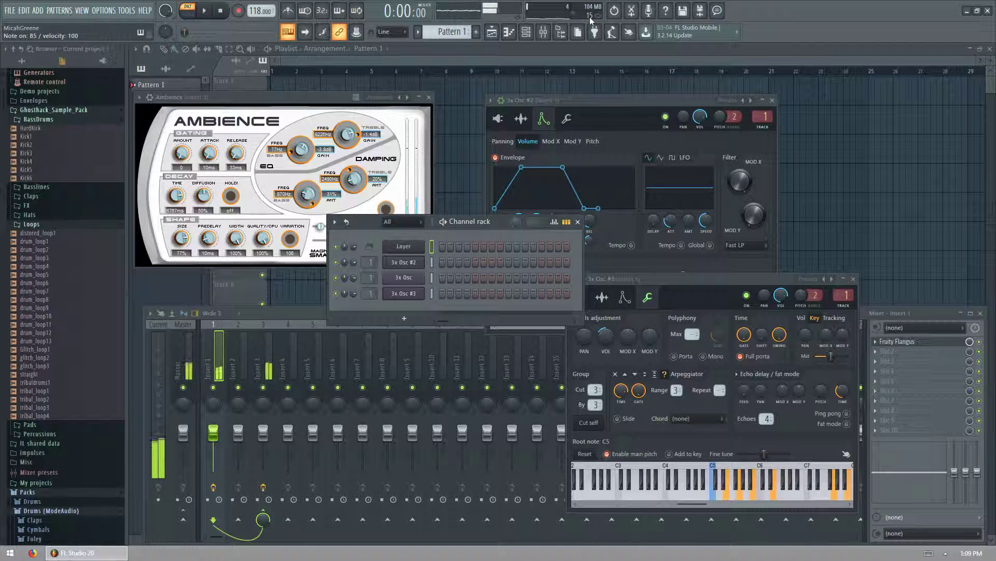